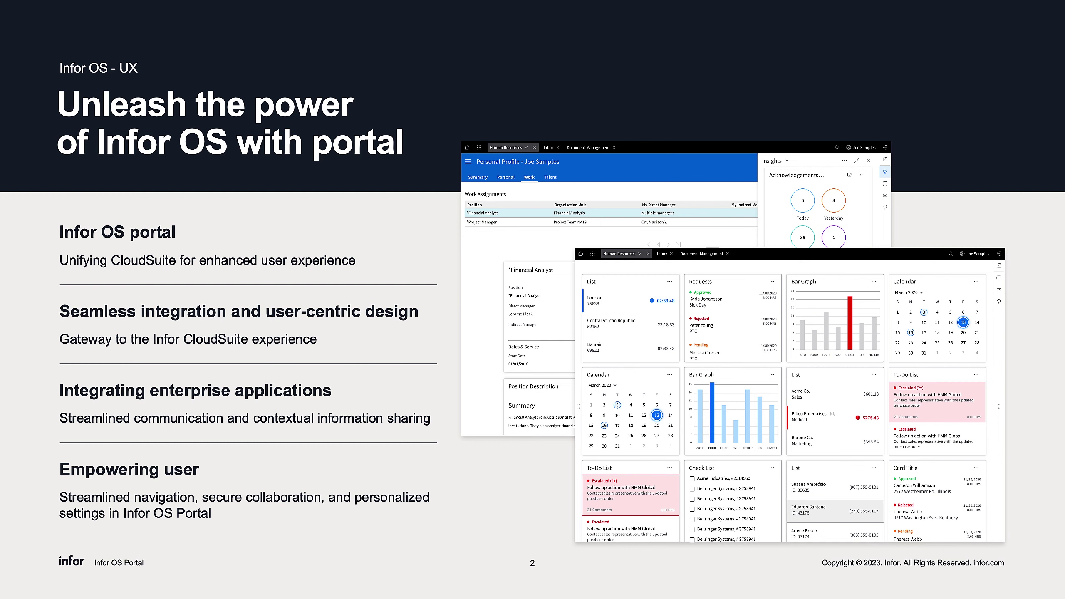
Step: Advance to slide 3 and reveal red boxes around the navigation menu, content area and widgets panel
{"action": "key", "text": "Right"}
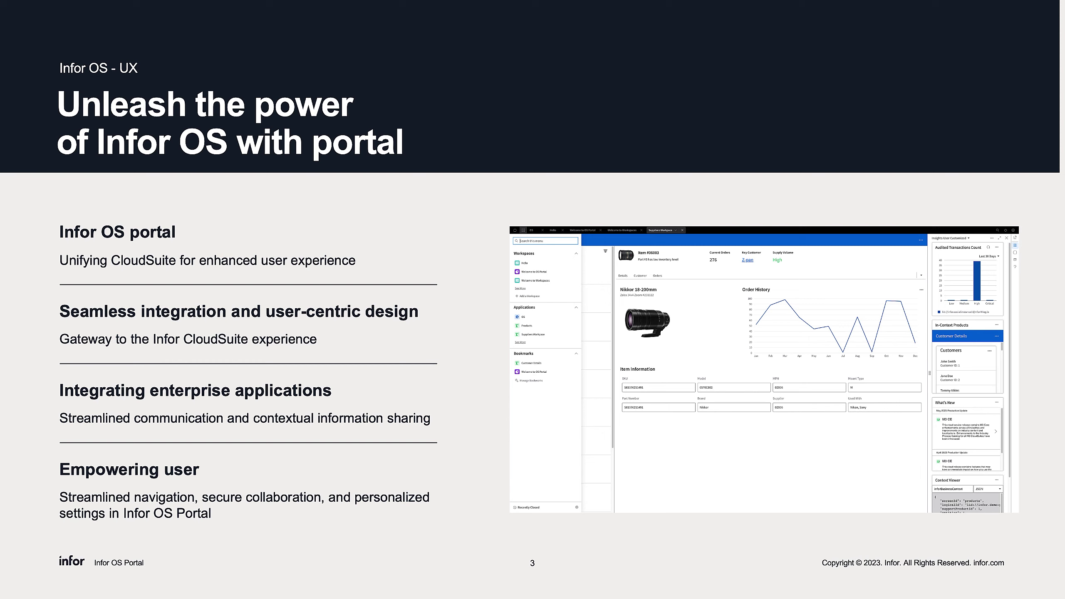
{"action": "key", "text": "Right"}
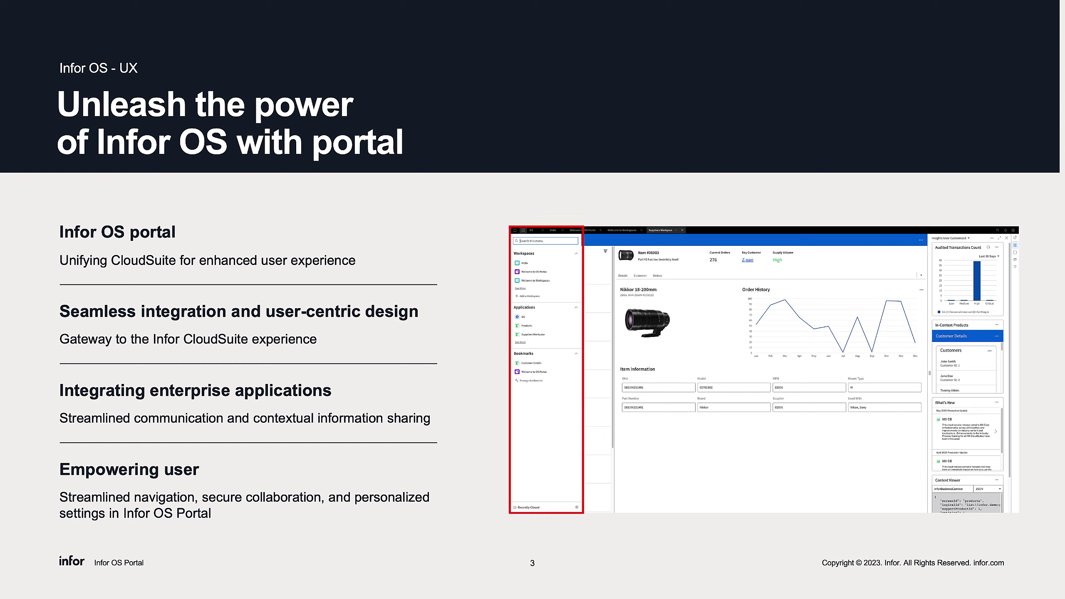
{"action": "key", "text": "Right"}
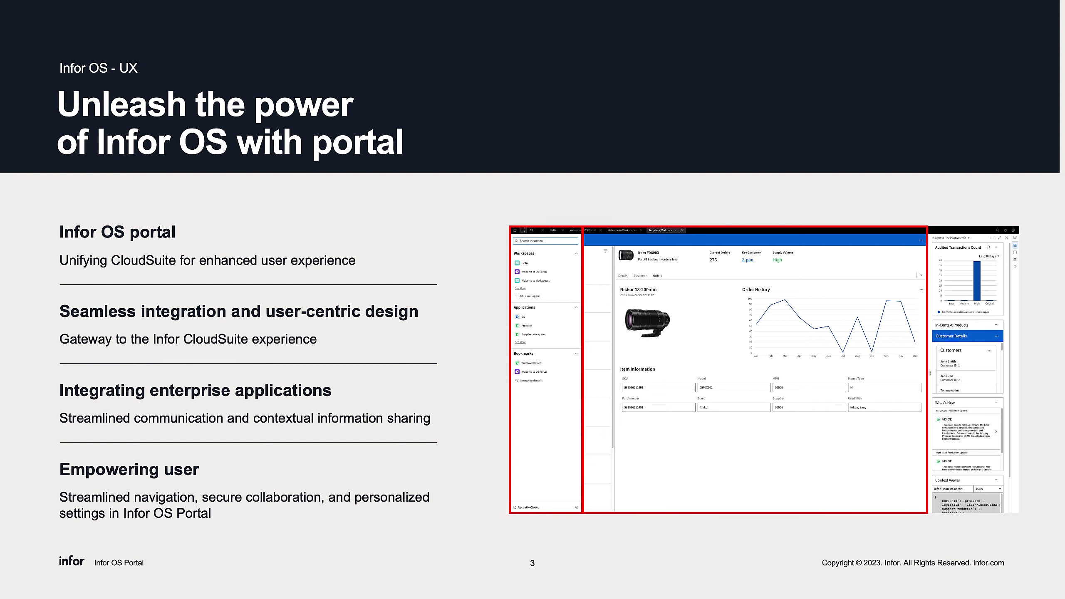
{"action": "key", "text": "Right"}
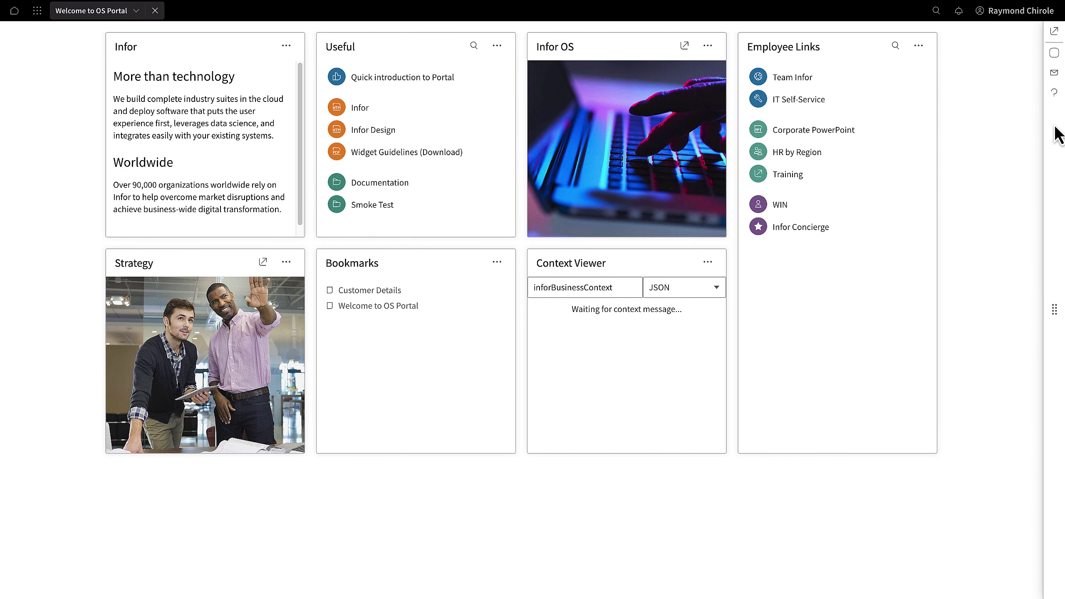
Step: Open the app-grid navigation menu showing Workspaces, Bookmarks and Applications
{"action": "left_click", "coordinate": [37, 10]}
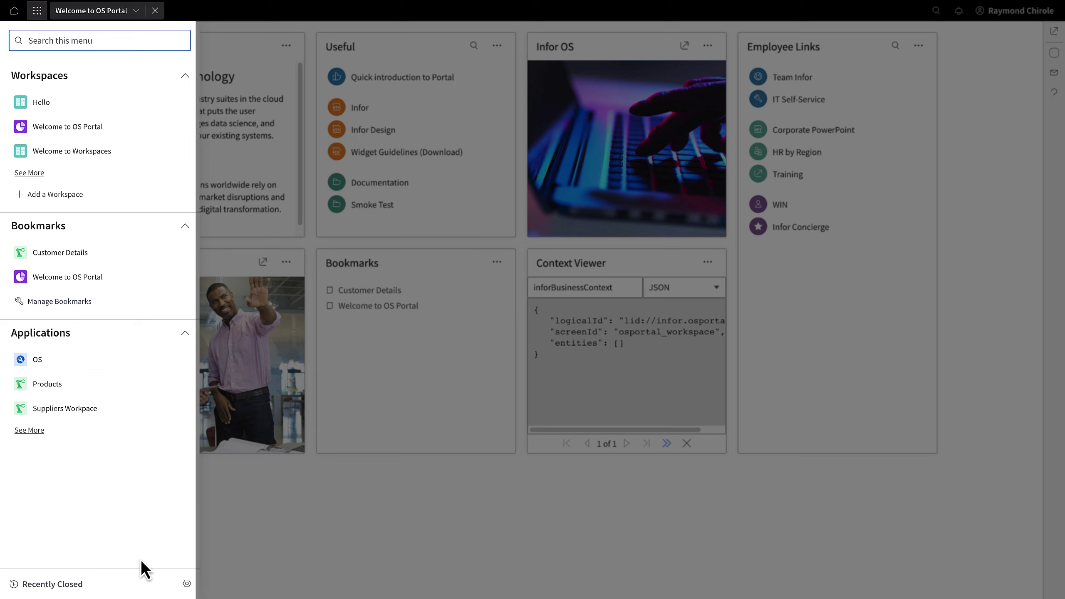
Step: In the menu's Display Order settings, move Applications above Bookmarks and return to the menu
{"action": "left_click", "coordinate": [187, 584]}
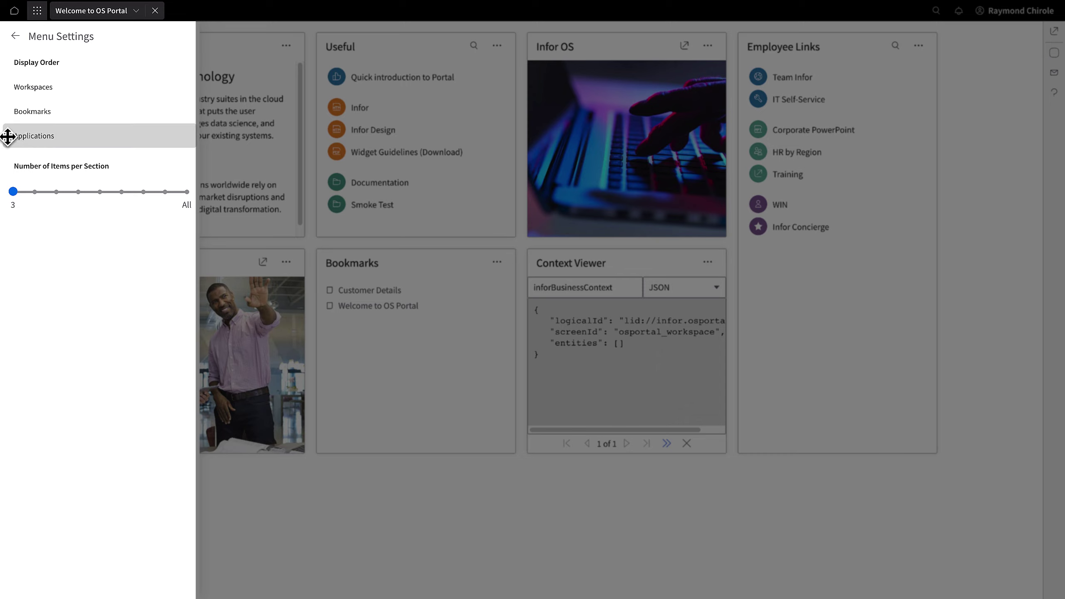
{"action": "left_click_drag", "start_coordinate": [8, 135], "coordinate": [9, 109]}
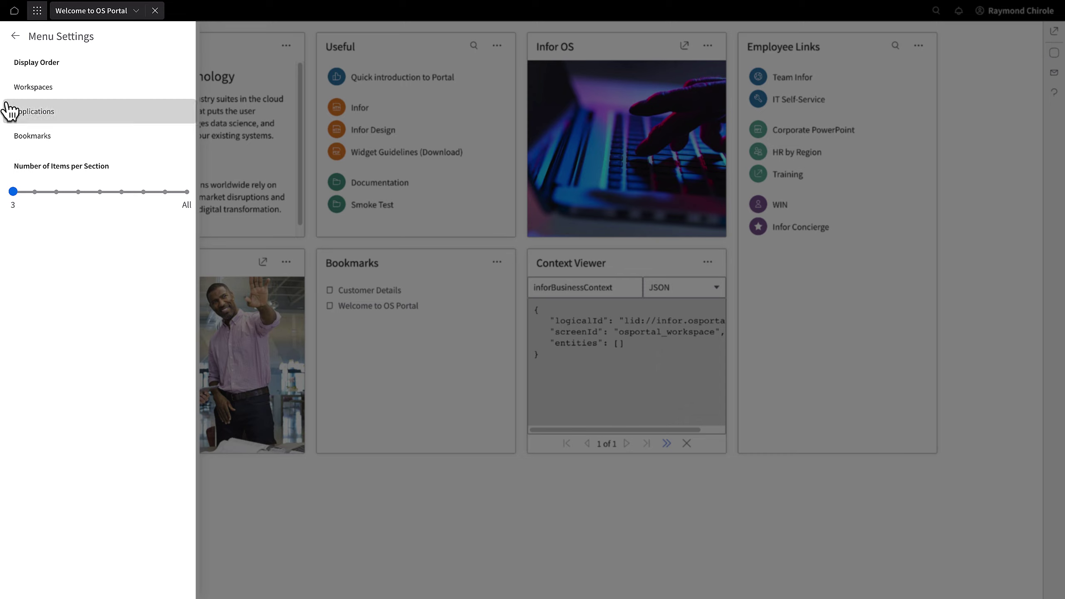
{"action": "left_click", "coordinate": [15, 36]}
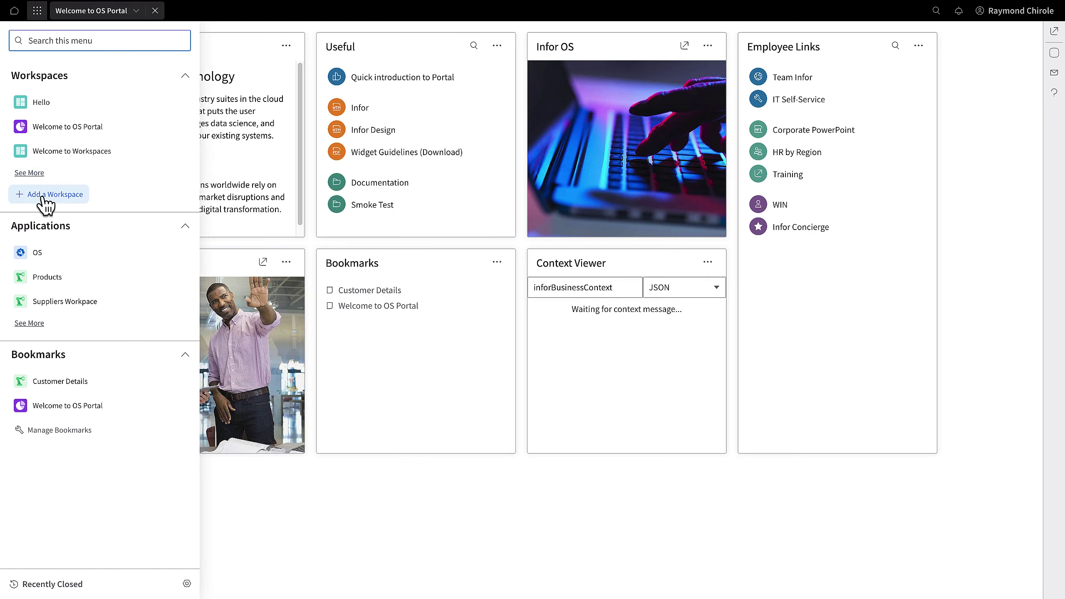
Step: Add a New Workspace copied from Welcome to OS Portal, opened in its own tab
{"action": "left_click", "coordinate": [44, 197]}
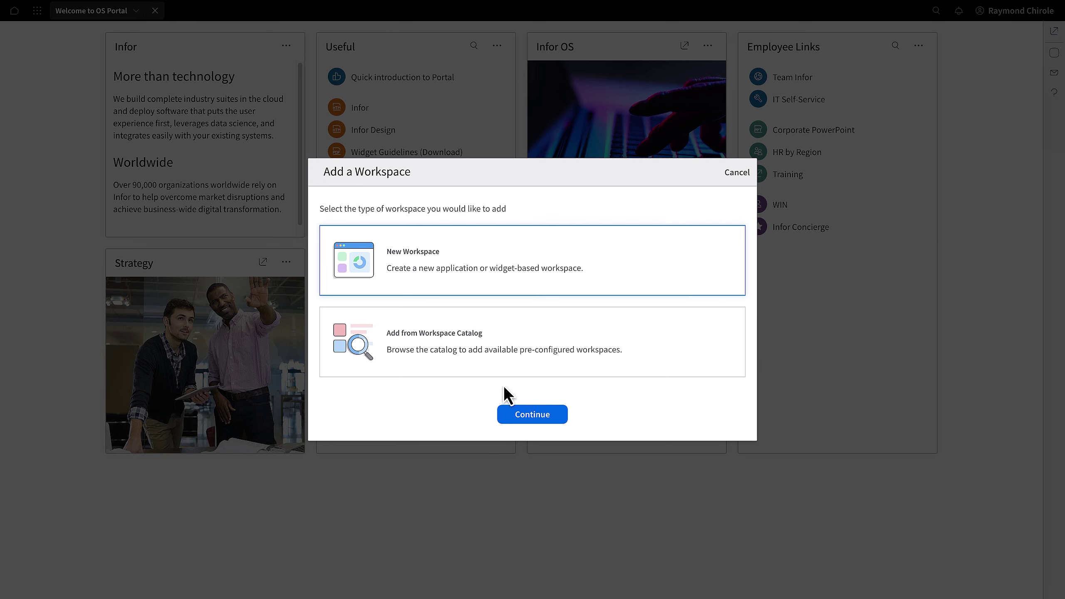
{"action": "left_click", "coordinate": [522, 416]}
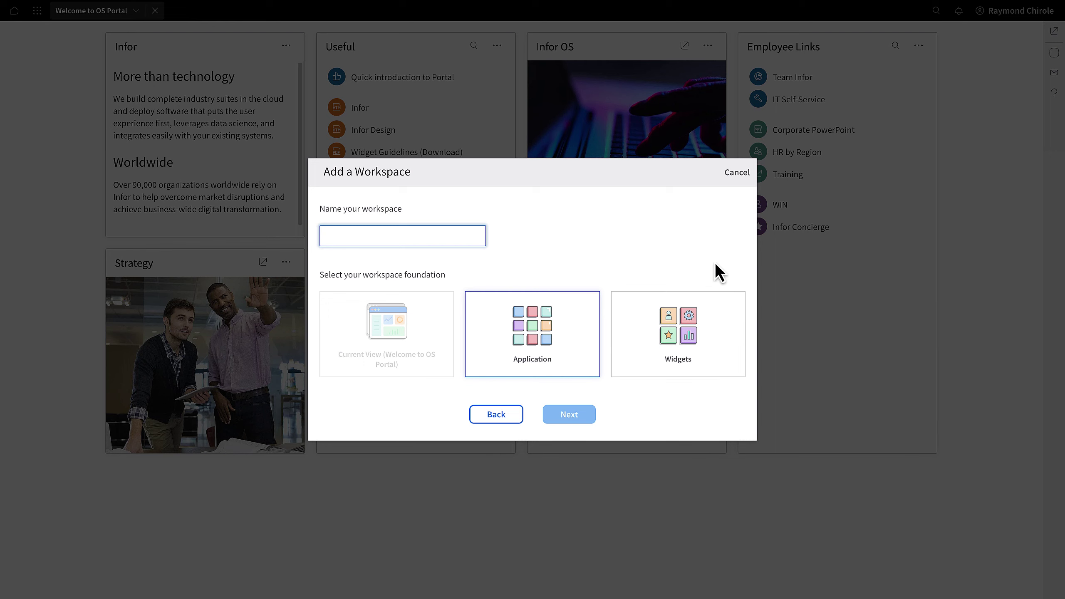
{"action": "left_click", "coordinate": [745, 173]}
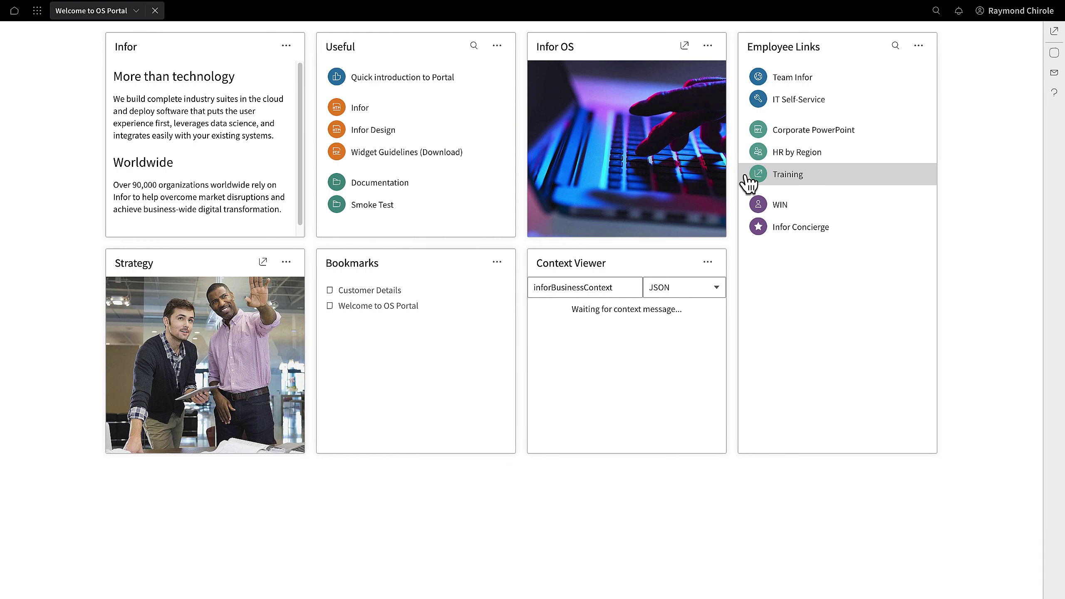
{"action": "left_click", "coordinate": [38, 12]}
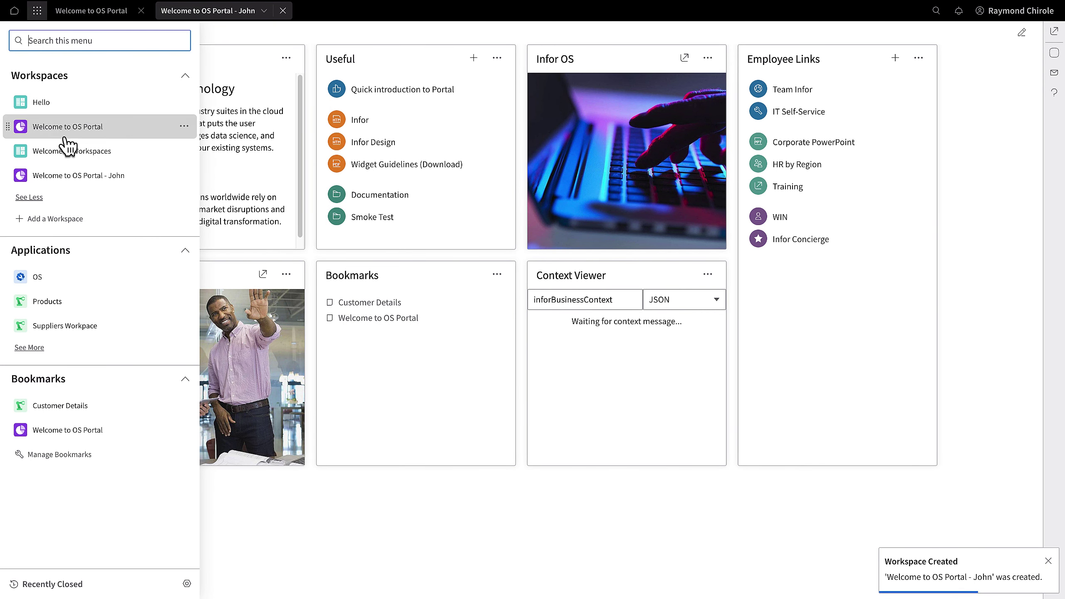
Step: Set the new workspace as home, then open the Welcome to Workspaces workspace
{"action": "mouse_move", "coordinate": [71, 180]}
{"action": "left_click", "coordinate": [184, 175]}
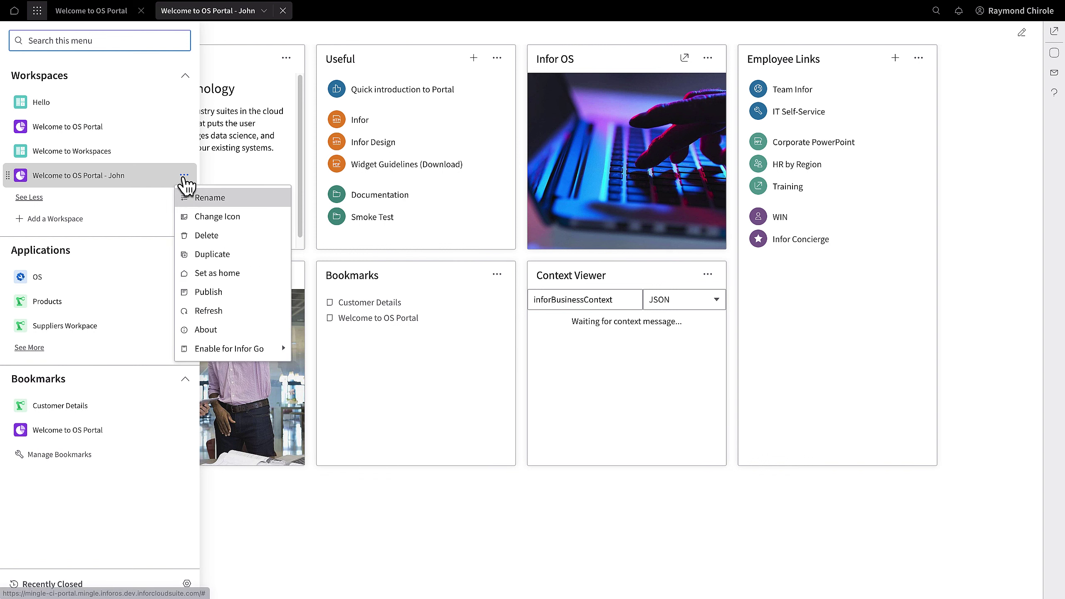
{"action": "left_click", "coordinate": [204, 273]}
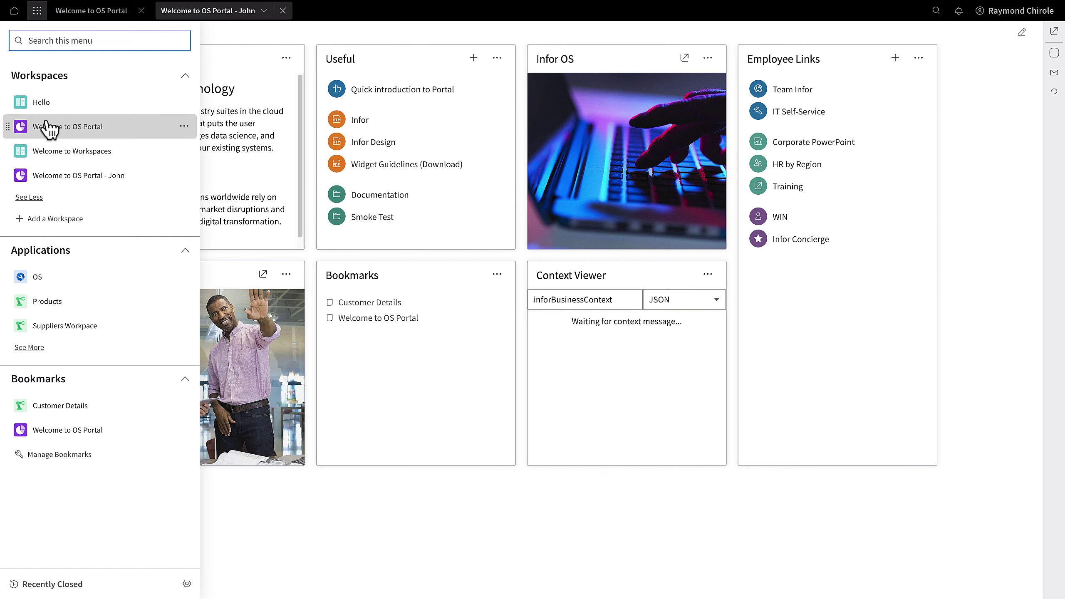
{"action": "left_click", "coordinate": [54, 153]}
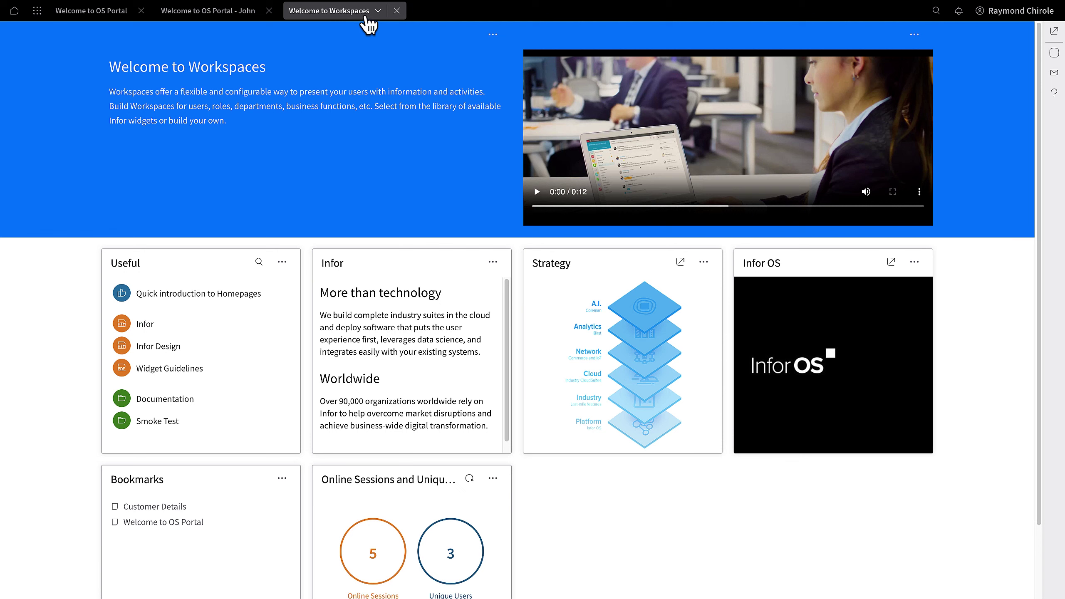
Step: Pin the Welcome to Workspaces tab, then review Recently Closed items and return to the menu
{"action": "left_click", "coordinate": [377, 11]}
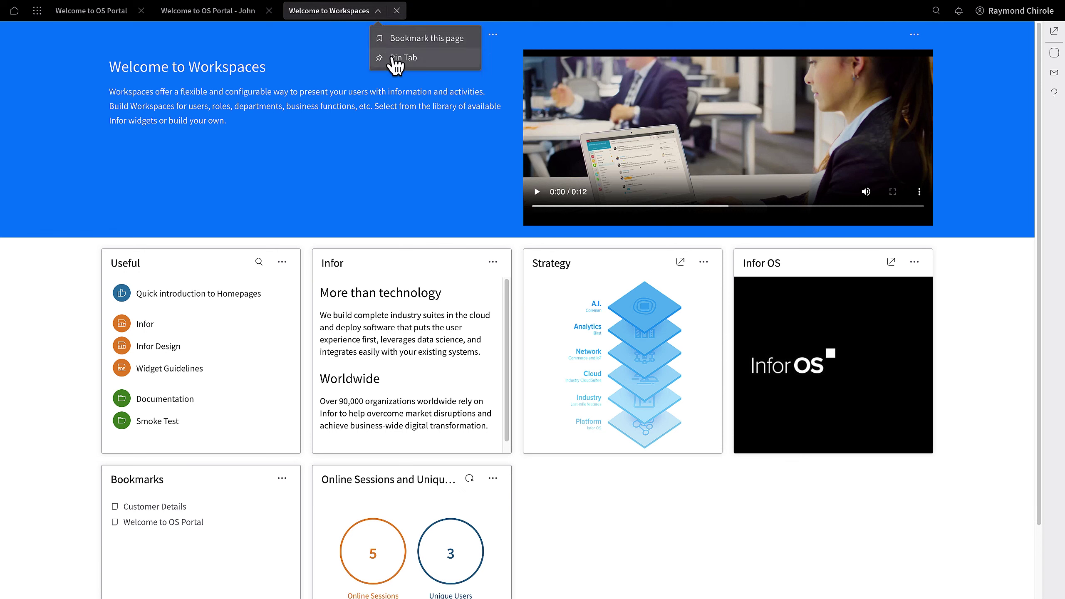
{"action": "left_click", "coordinate": [396, 59]}
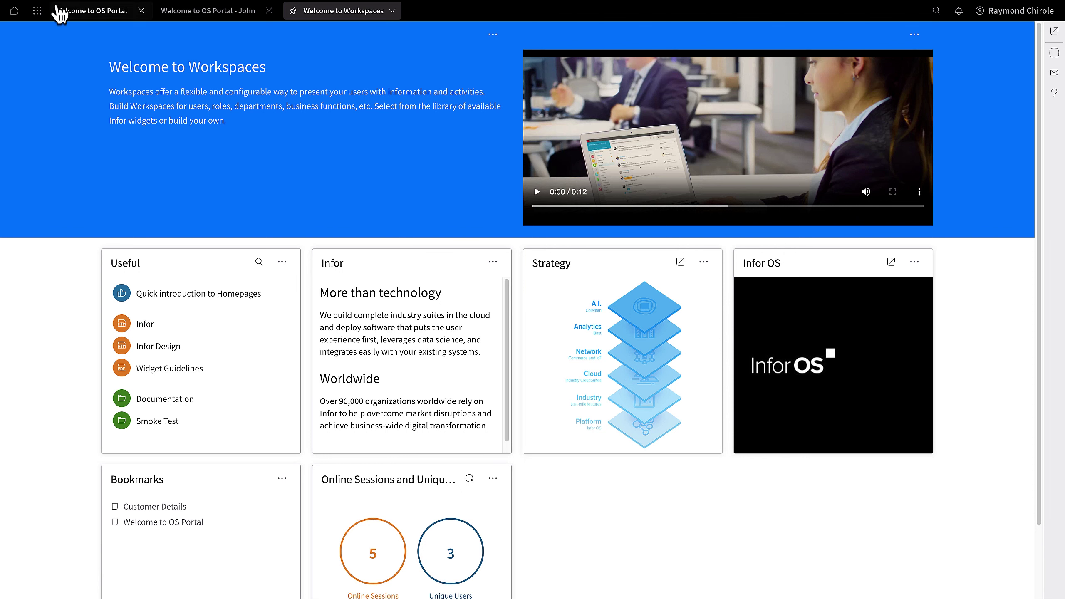
{"action": "left_click", "coordinate": [40, 12]}
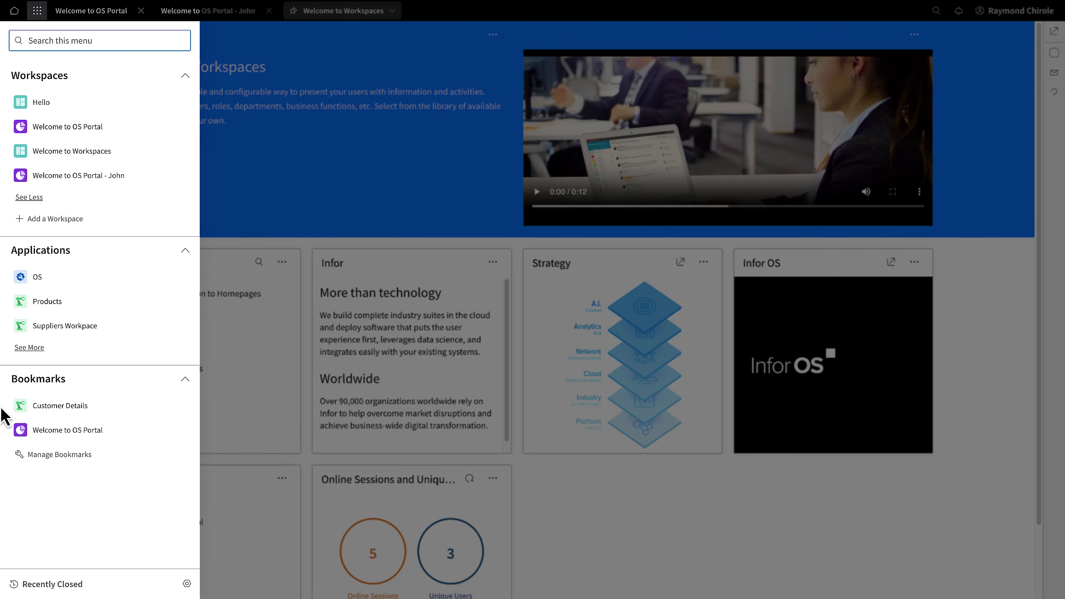
{"action": "left_click", "coordinate": [36, 588]}
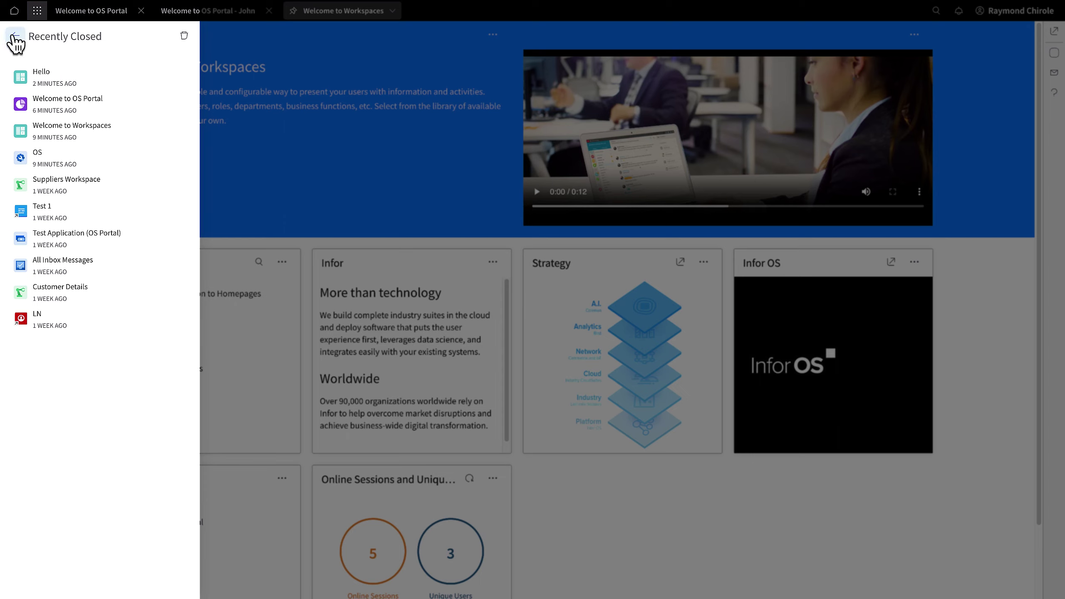
{"action": "left_click", "coordinate": [15, 35]}
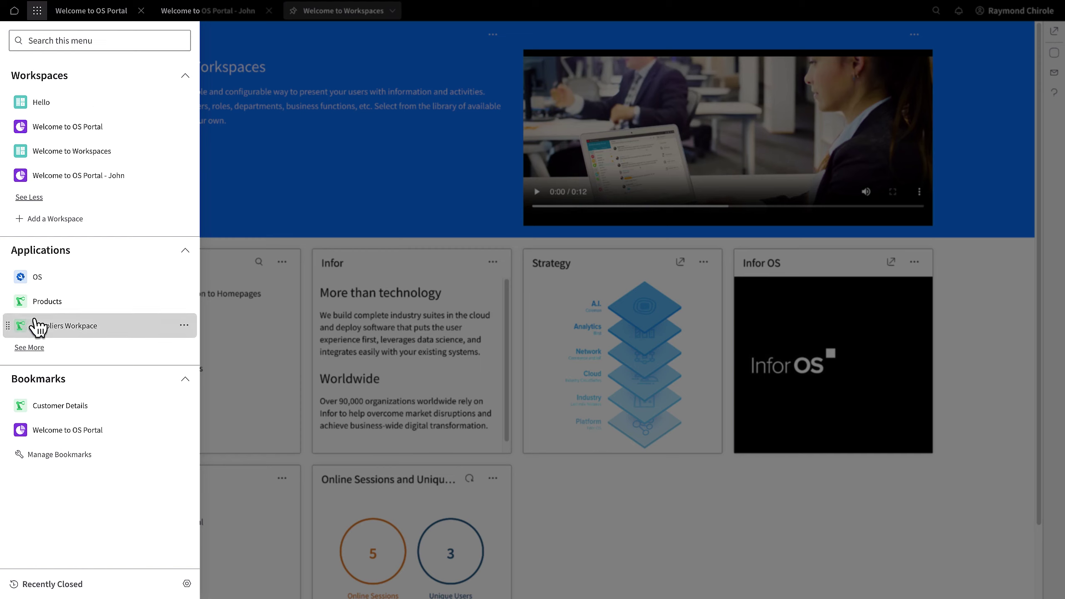
Step: View the full Applications list, collapse it, and switch back to the Welcome to OS Portal tab
{"action": "left_click", "coordinate": [36, 351]}
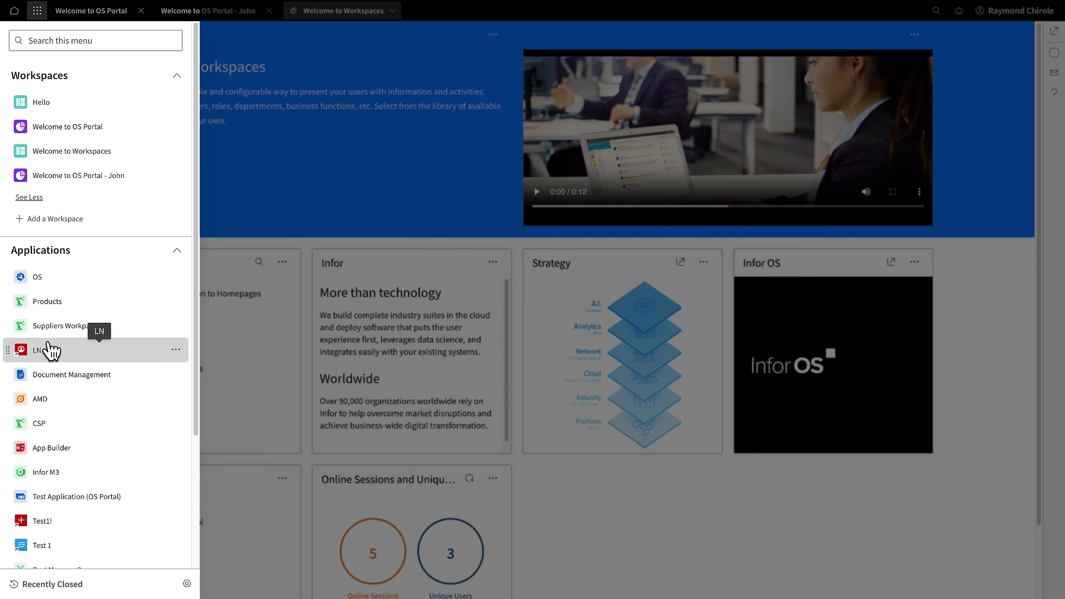
{"action": "left_click", "coordinate": [176, 251]}
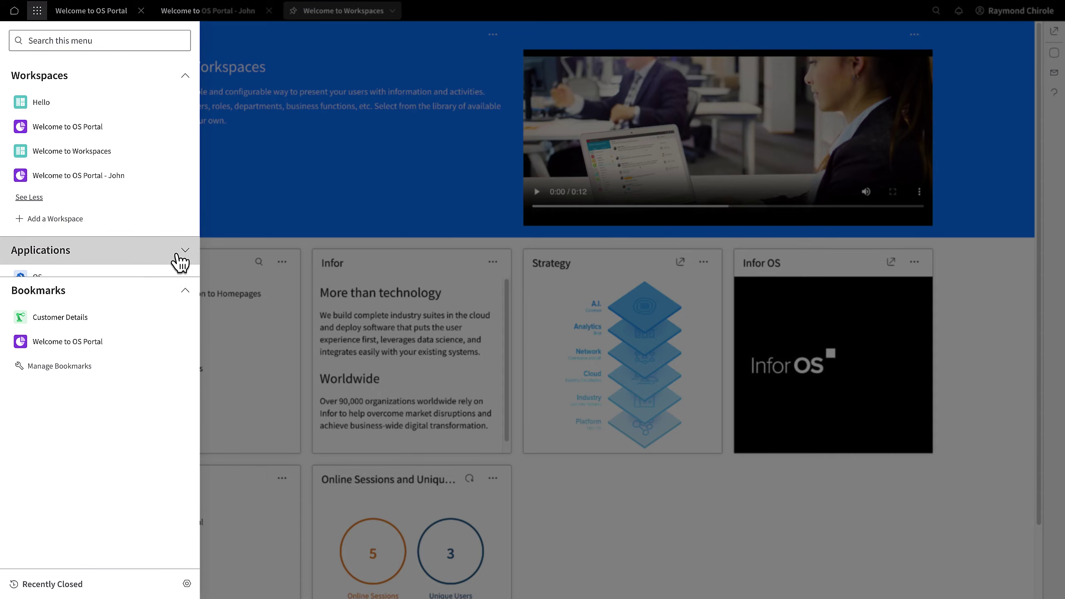
{"action": "left_click", "coordinate": [93, 11]}
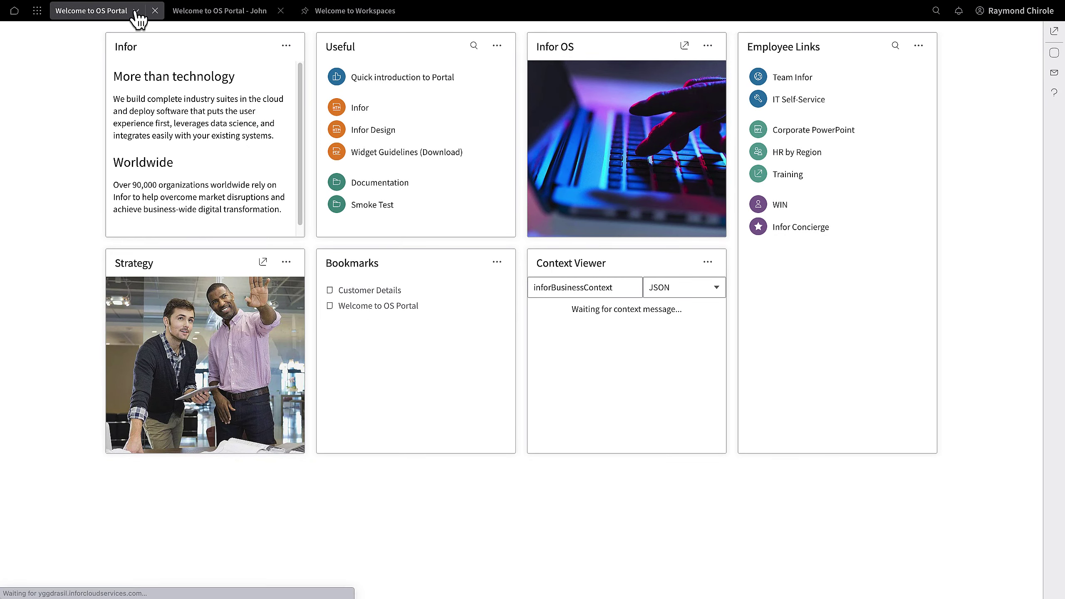
Step: Bookmark the Welcome to OS Portal page
{"action": "left_click", "coordinate": [136, 11]}
{"action": "left_click", "coordinate": [152, 38]}
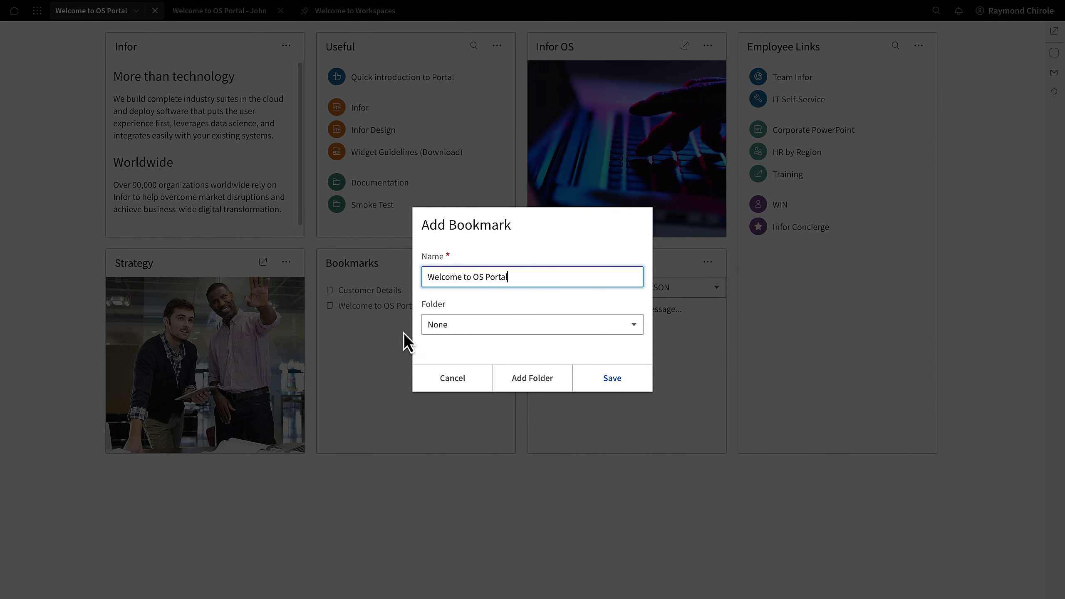
{"action": "left_click", "coordinate": [612, 378]}
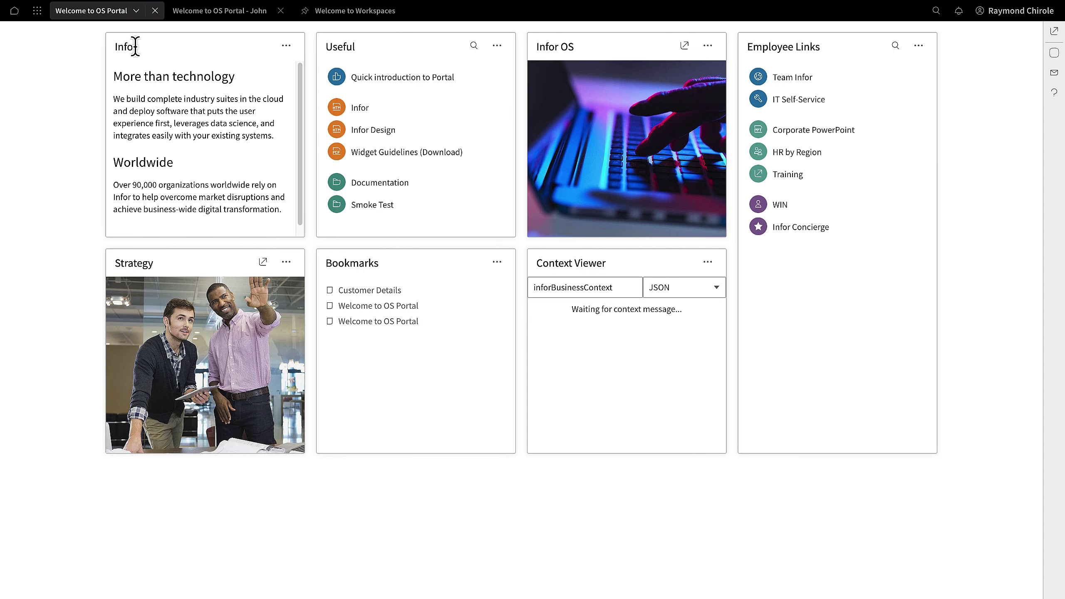
Step: Open the OS application and browse its Portal and Digital Assistant admin areas
{"action": "left_click", "coordinate": [37, 11]}
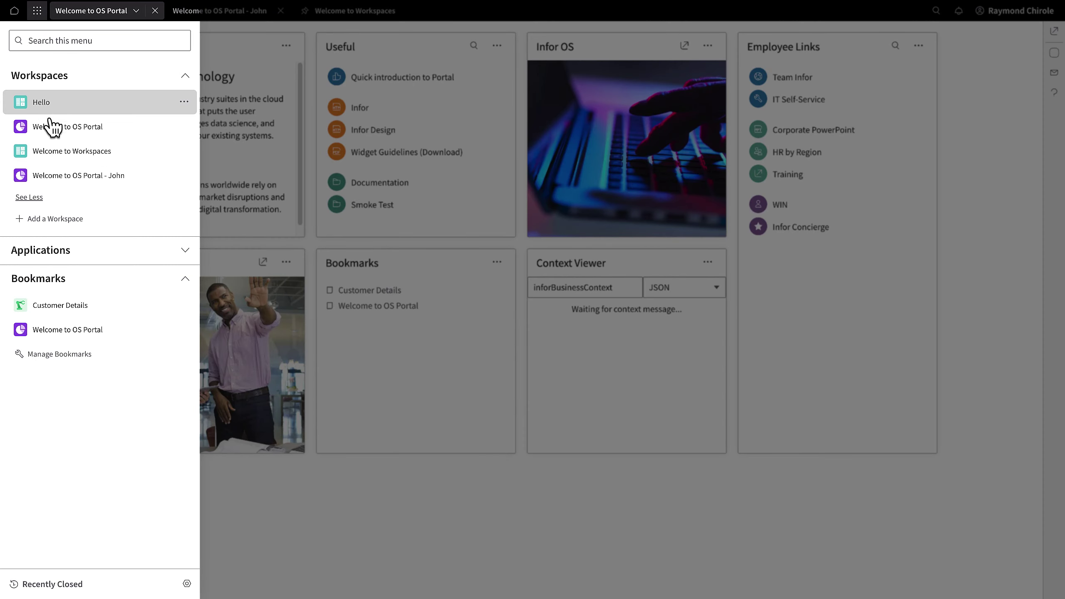
{"action": "left_click", "coordinate": [39, 265]}
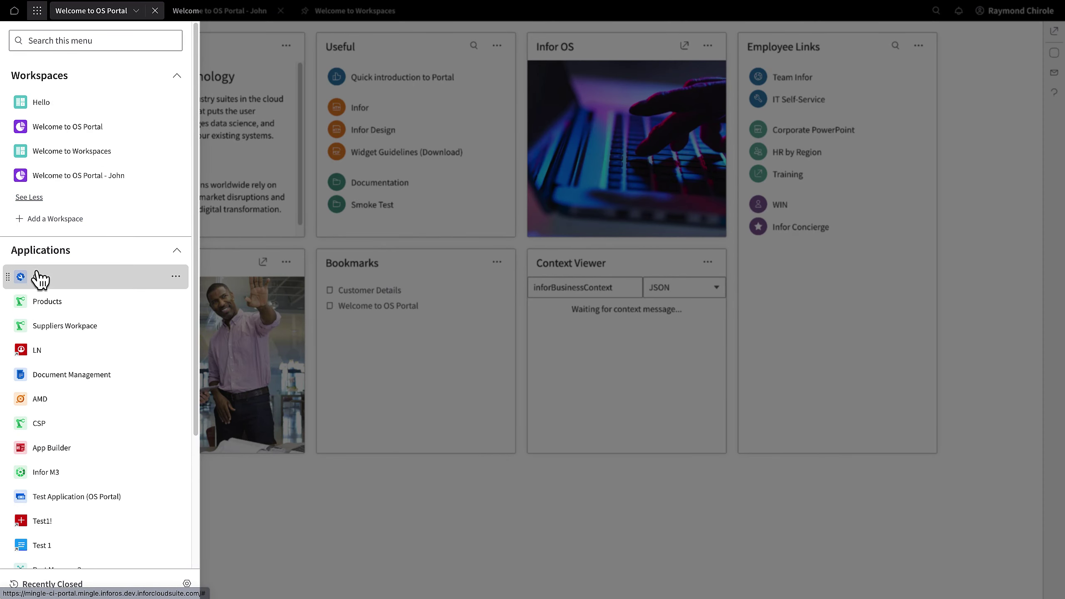
{"action": "left_click", "coordinate": [38, 278]}
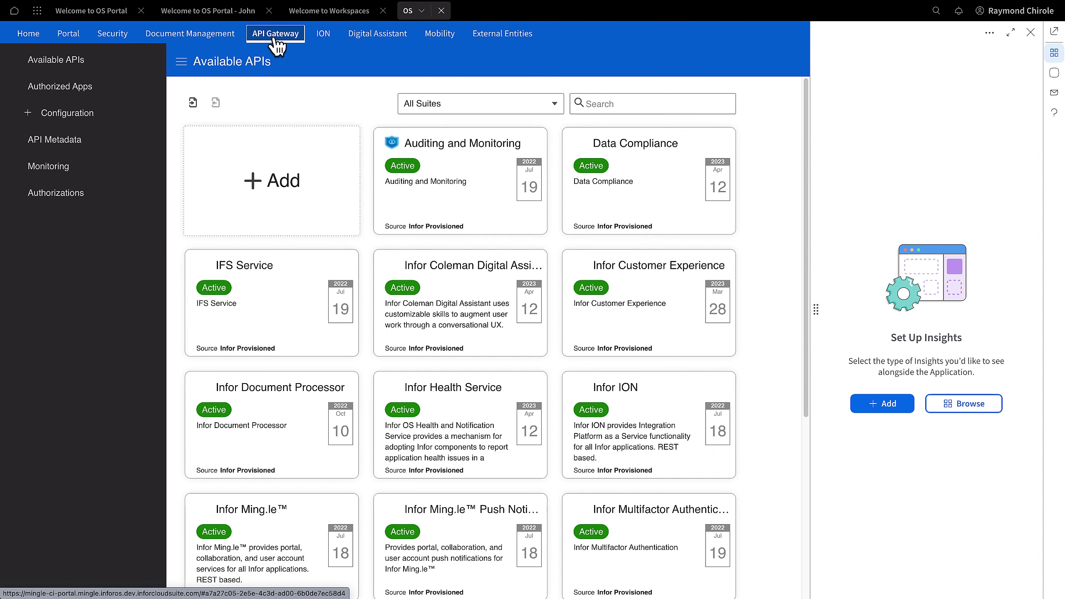
{"action": "left_click", "coordinate": [73, 40]}
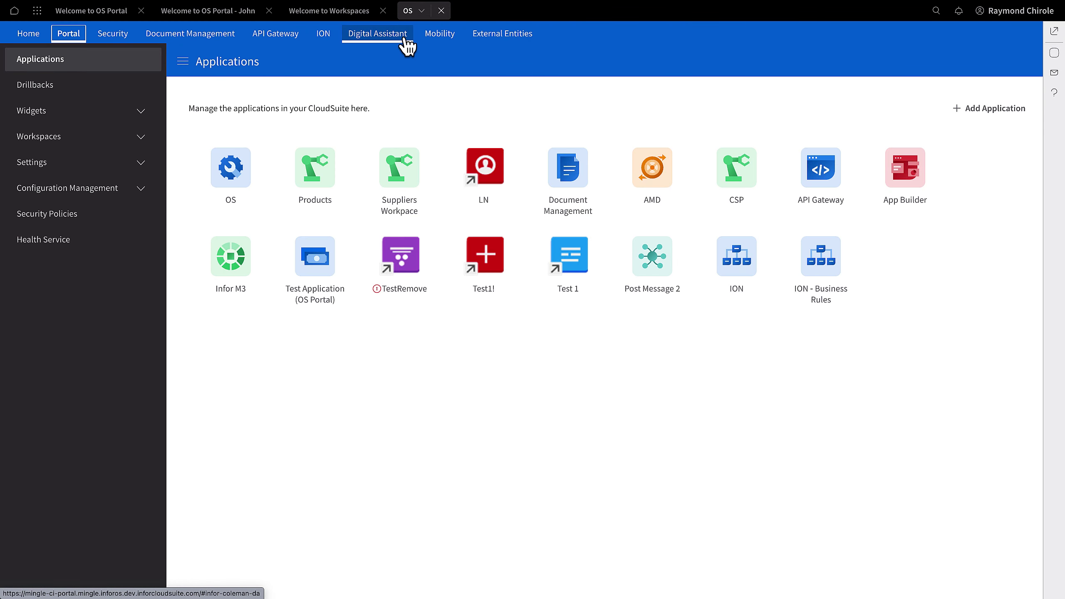
{"action": "left_click", "coordinate": [390, 42]}
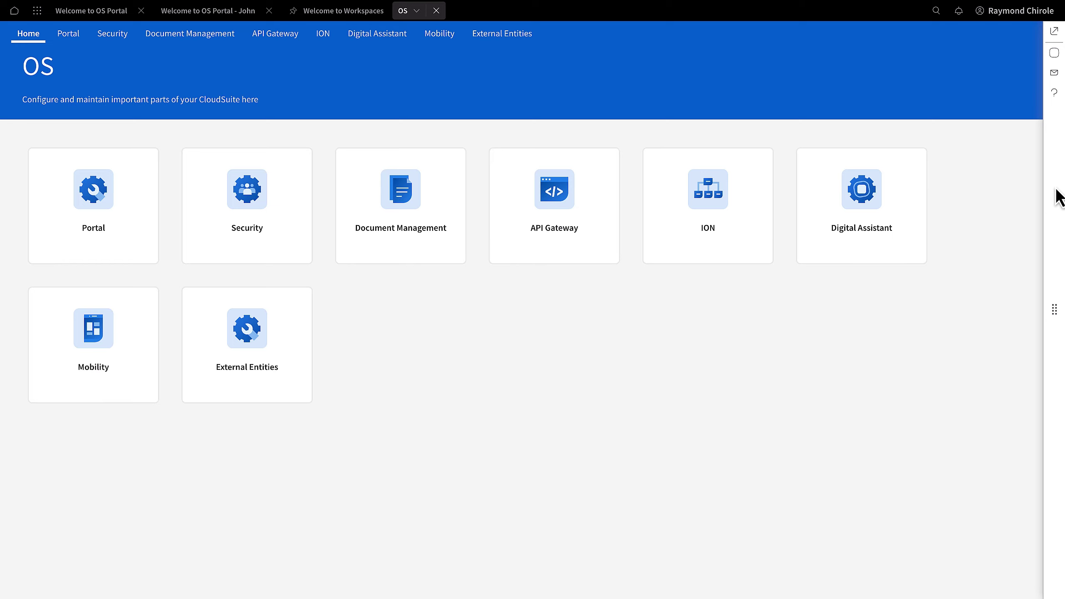
Step: Open the Suppliers Workpace and put its Insights panel into edit mode
{"action": "left_click", "coordinate": [37, 16]}
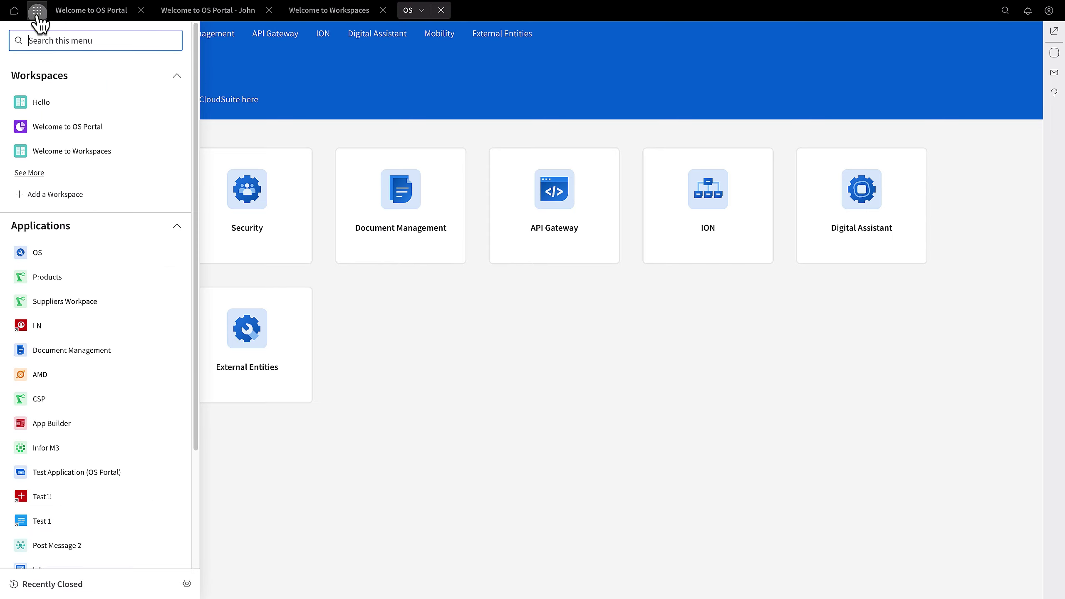
{"action": "left_click", "coordinate": [71, 303]}
{"action": "left_click", "coordinate": [1055, 54]}
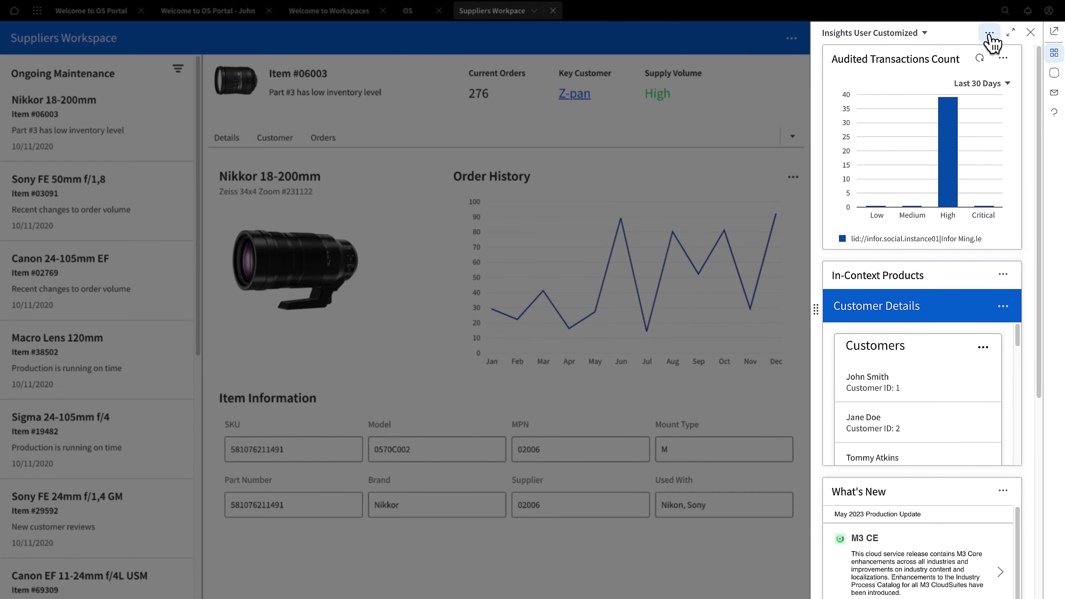
{"action": "left_click", "coordinate": [990, 34]}
{"action": "left_click", "coordinate": [985, 55]}
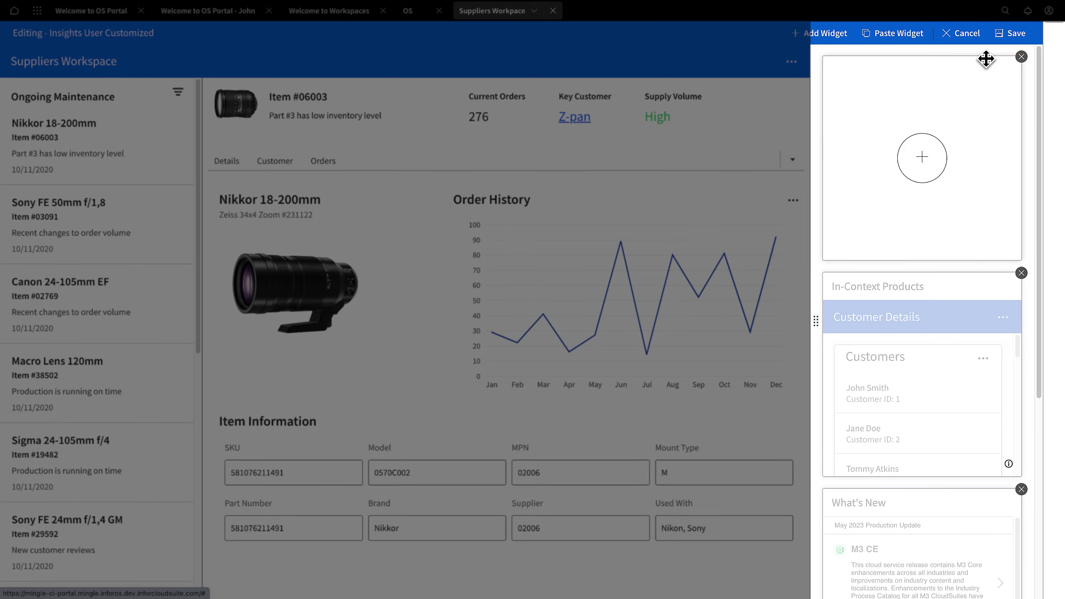
Step: Replace the Notes insight widget with a Context Viewer widget and save the layout
{"action": "scroll", "coordinate": [986, 149], "scroll_direction": "down", "scroll_amount": 10}
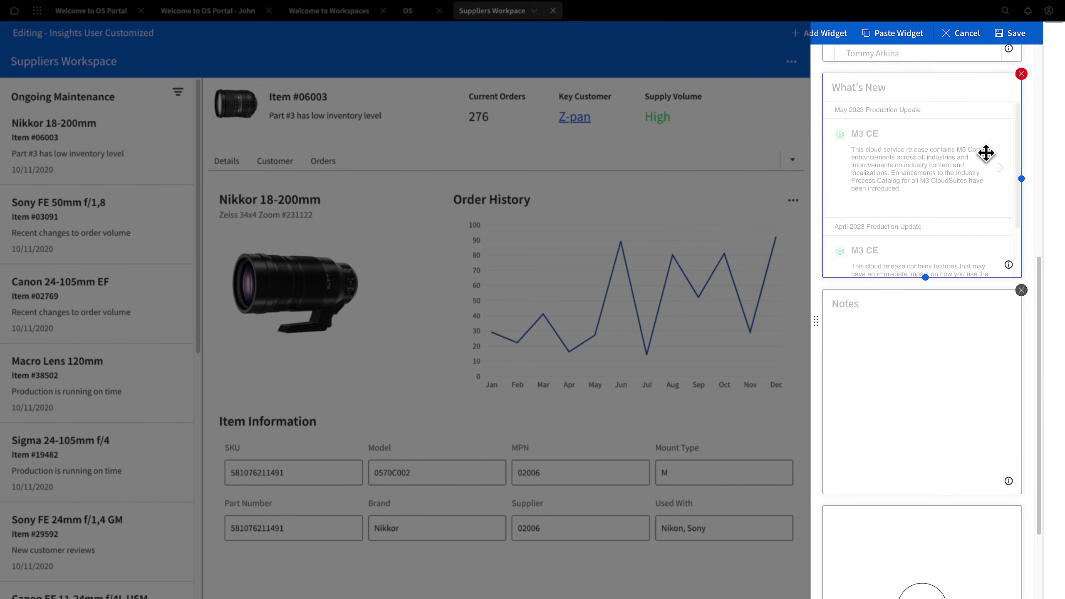
{"action": "left_click", "coordinate": [1021, 290]}
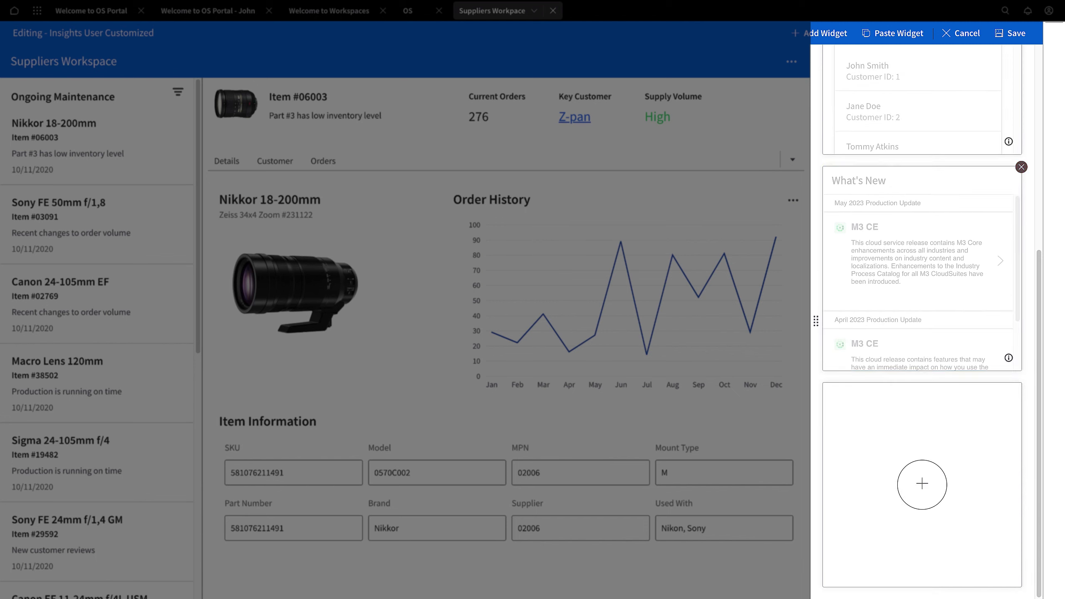
{"action": "left_click", "coordinate": [923, 491]}
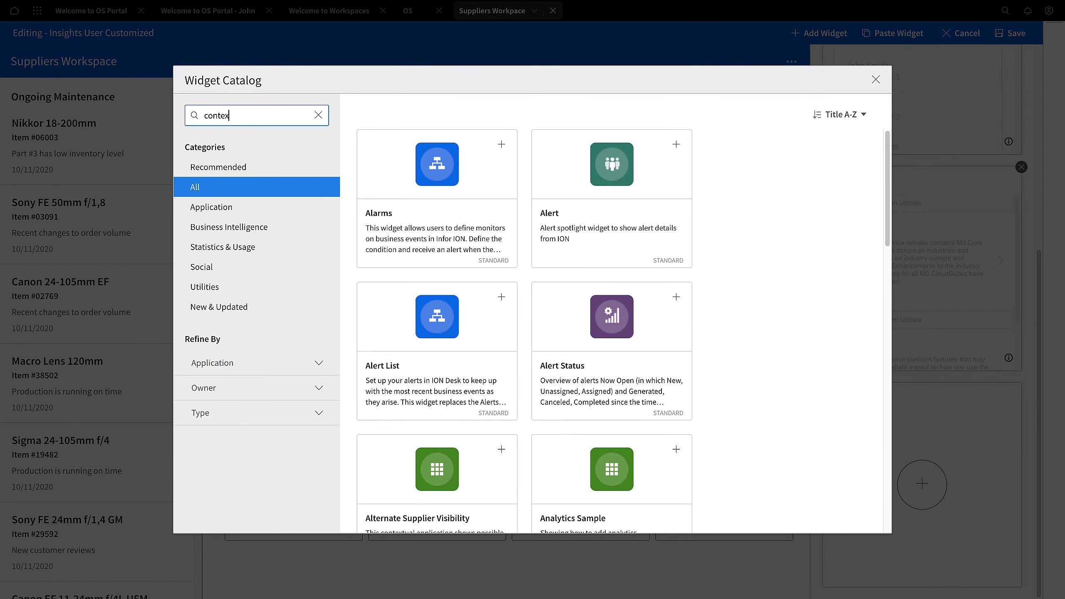
{"action": "key", "text": "Return"}
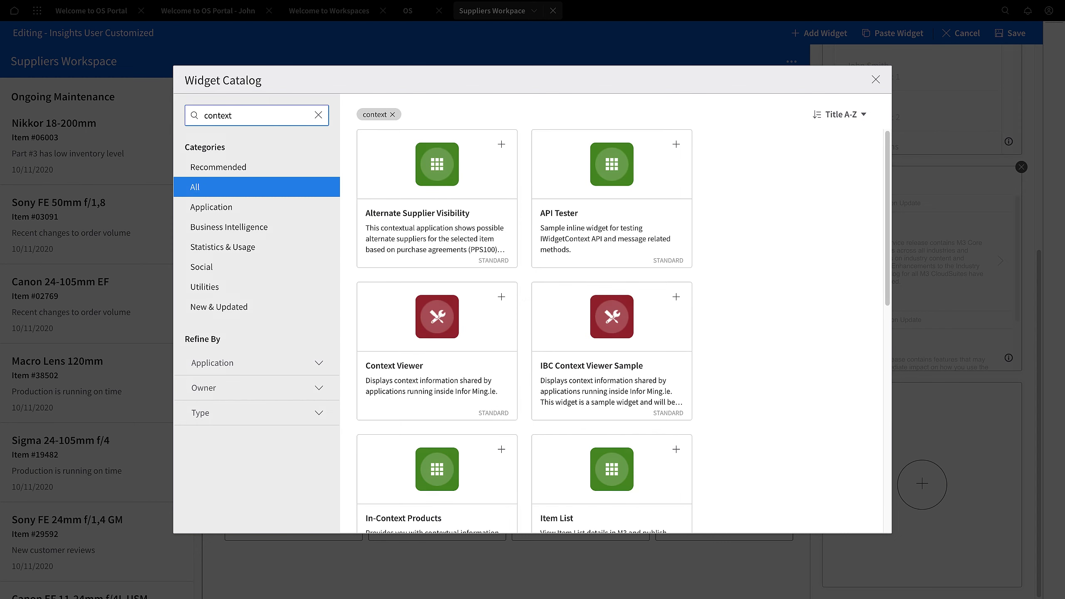
{"action": "left_click", "coordinate": [501, 297]}
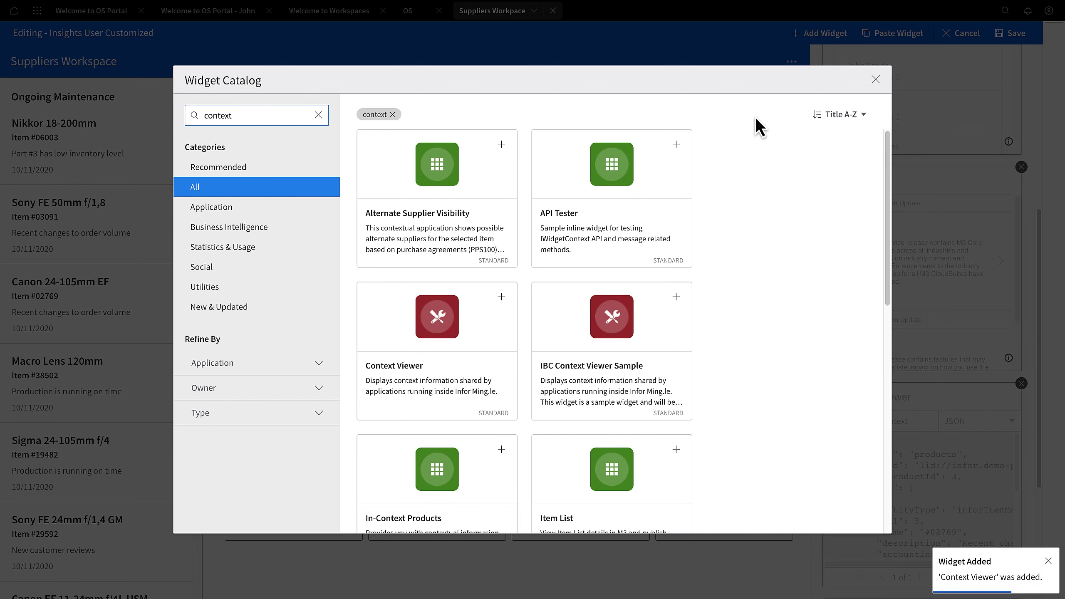
{"action": "left_click", "coordinate": [876, 80]}
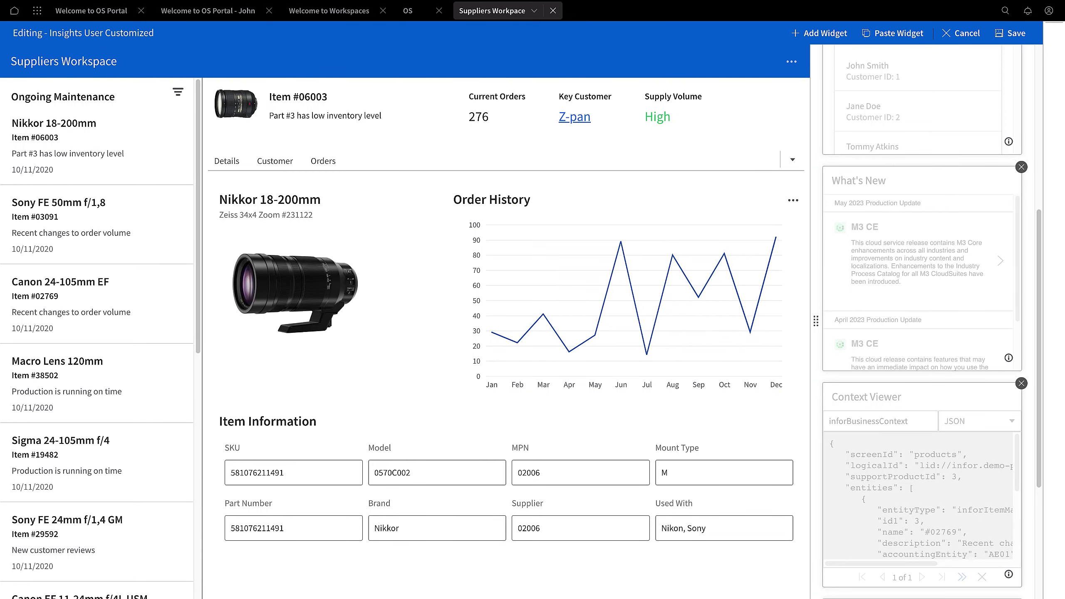
{"action": "left_click", "coordinate": [1014, 33]}
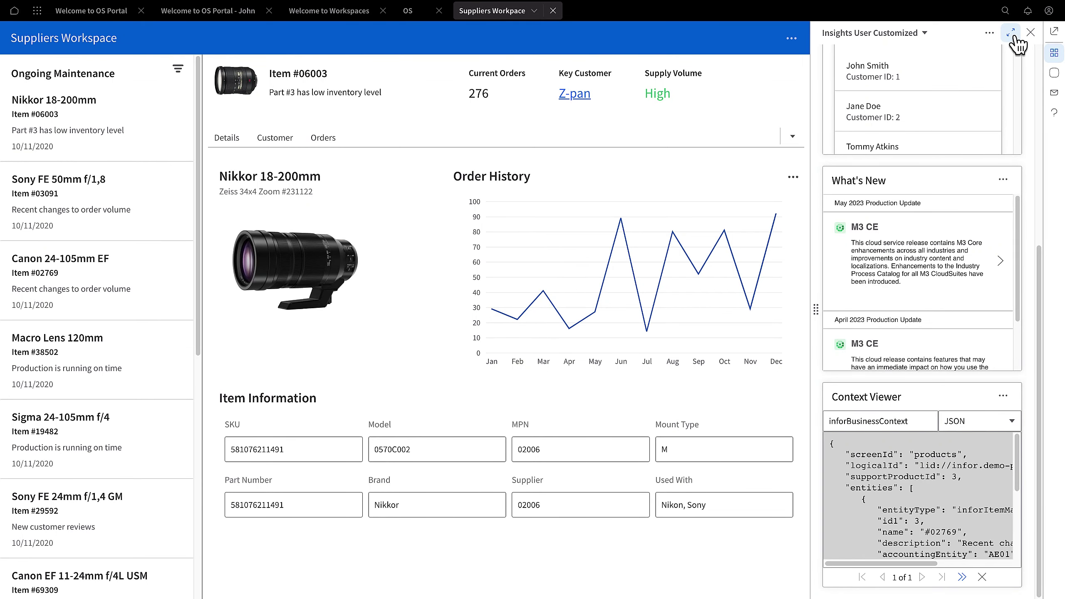
{"action": "scroll", "coordinate": [1002, 114], "scroll_direction": "up", "scroll_amount": 5}
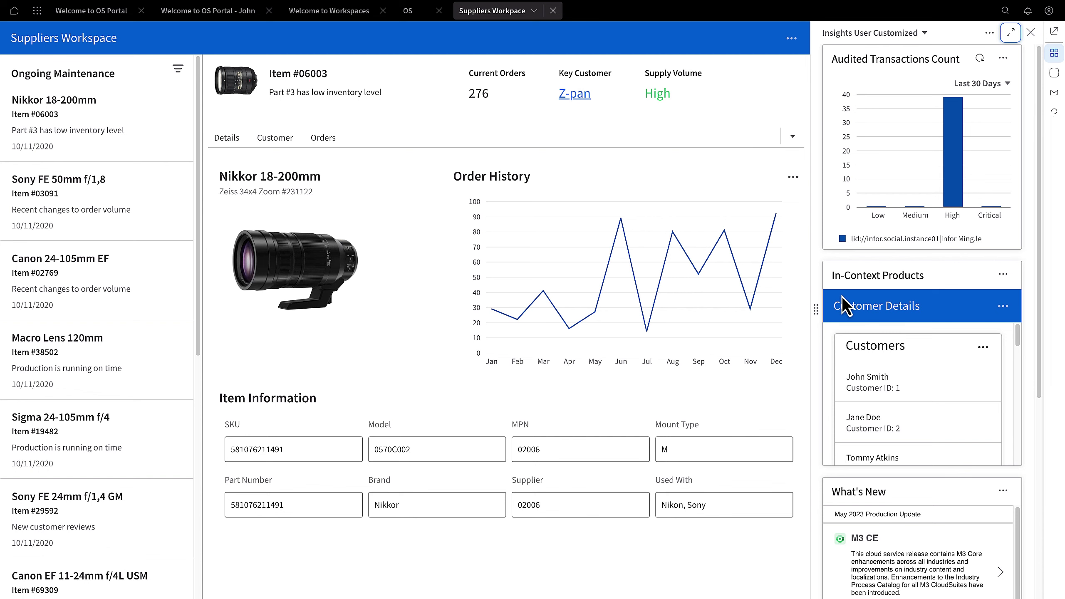
{"action": "left_click_drag", "start_coordinate": [815, 304], "coordinate": [5, 218]}
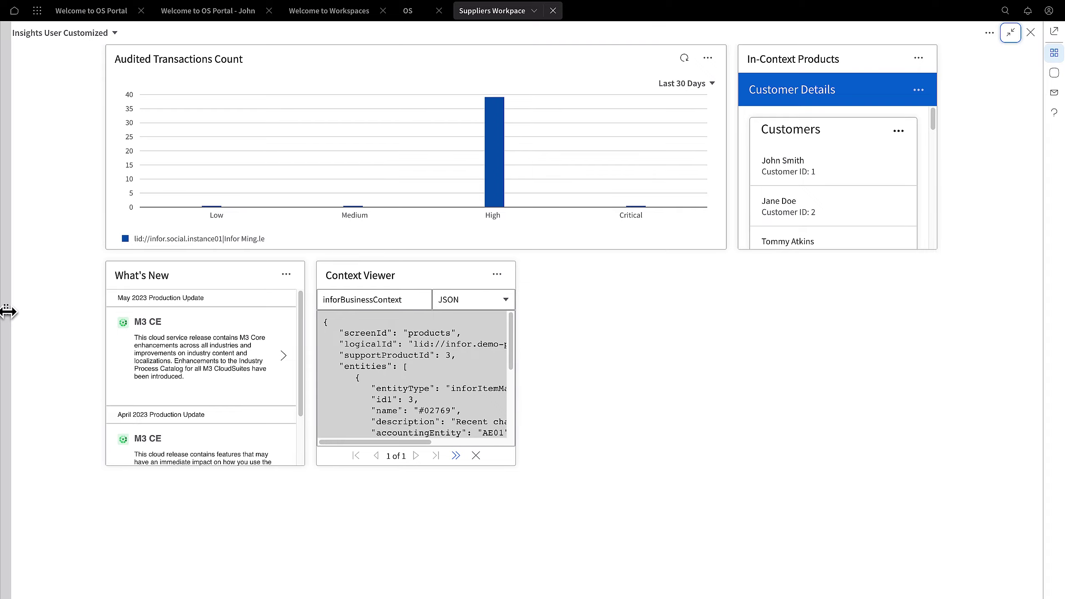
{"action": "left_click_drag", "start_coordinate": [6, 311], "coordinate": [872, 356]}
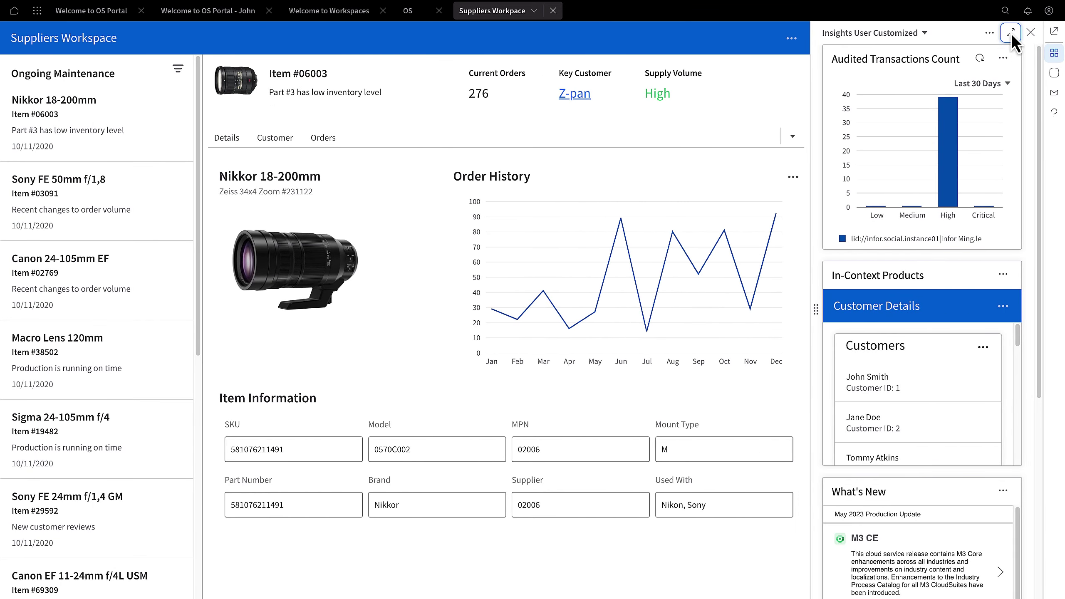
{"action": "left_click", "coordinate": [1011, 33]}
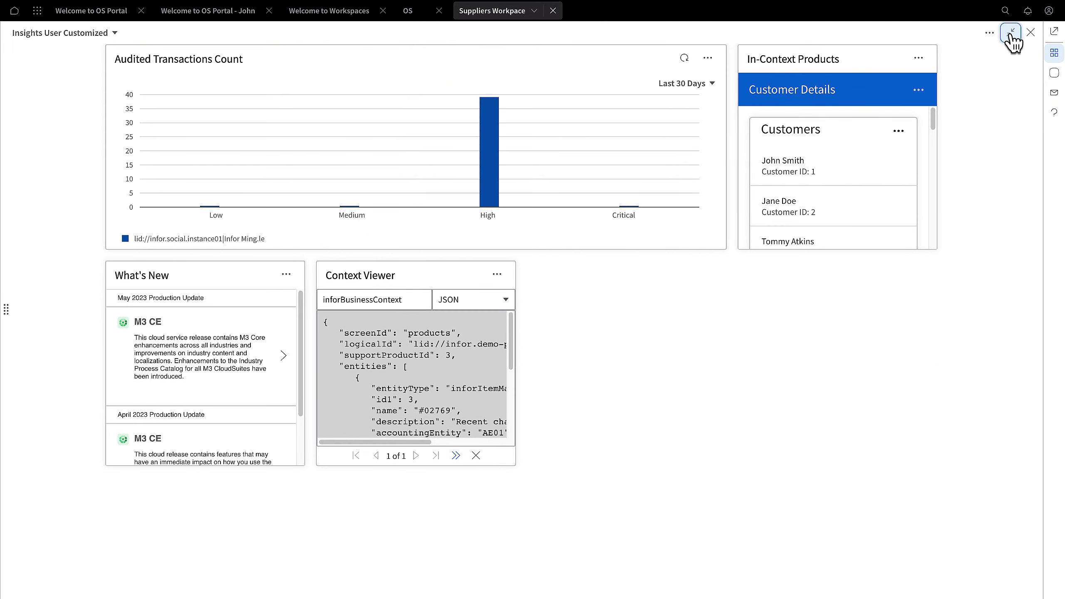
{"action": "left_click", "coordinate": [1011, 34]}
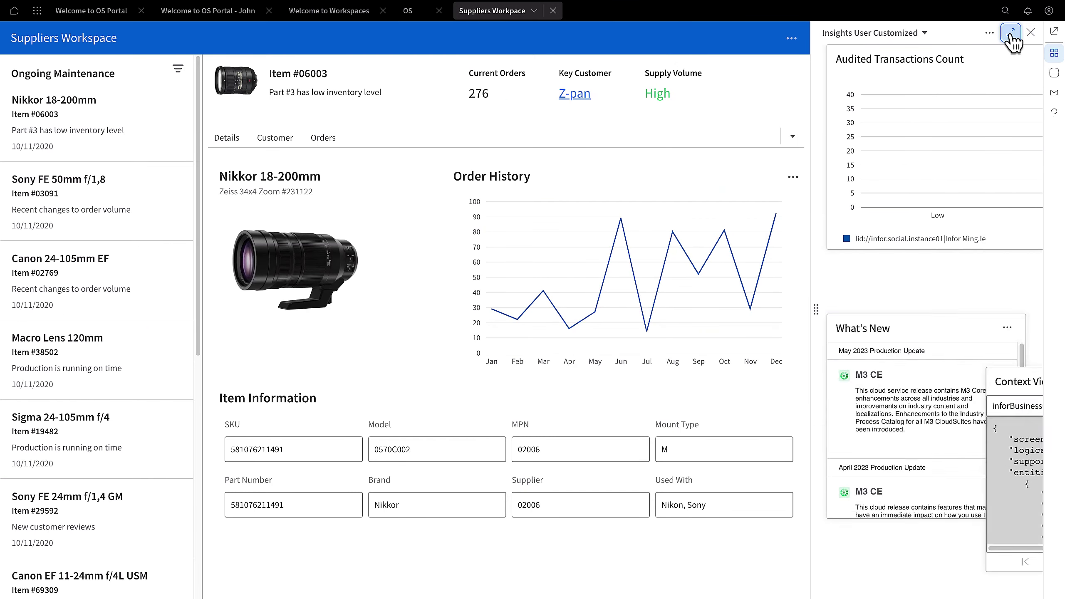
Step: Look over the insight sets and dashboard, then briefly open and close the Coleman assistant panel
{"action": "left_click", "coordinate": [922, 34]}
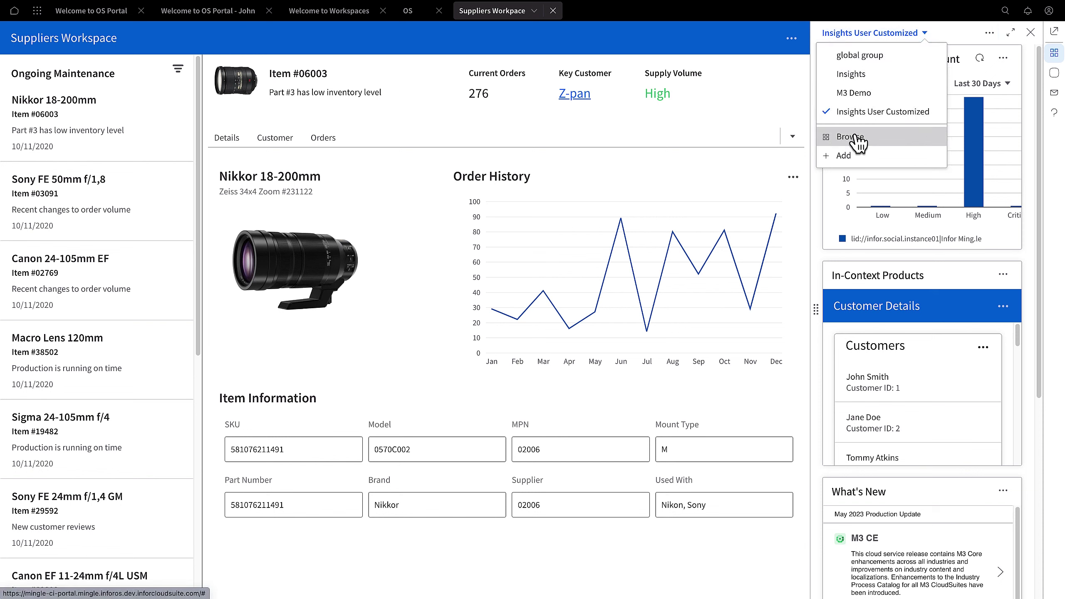
{"action": "left_click", "coordinate": [922, 34]}
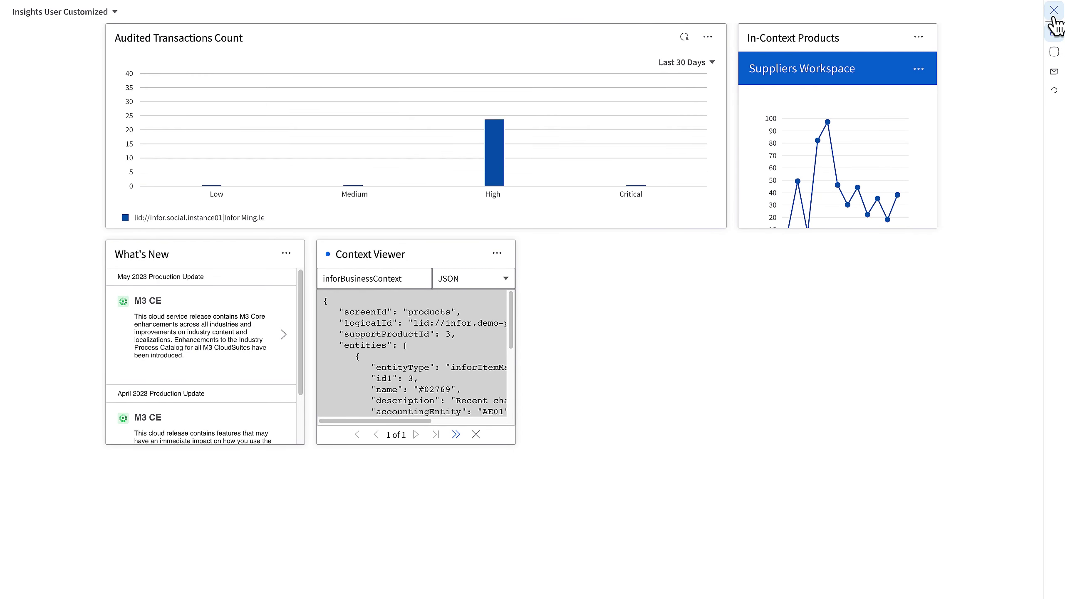
{"action": "left_click", "coordinate": [1053, 11]}
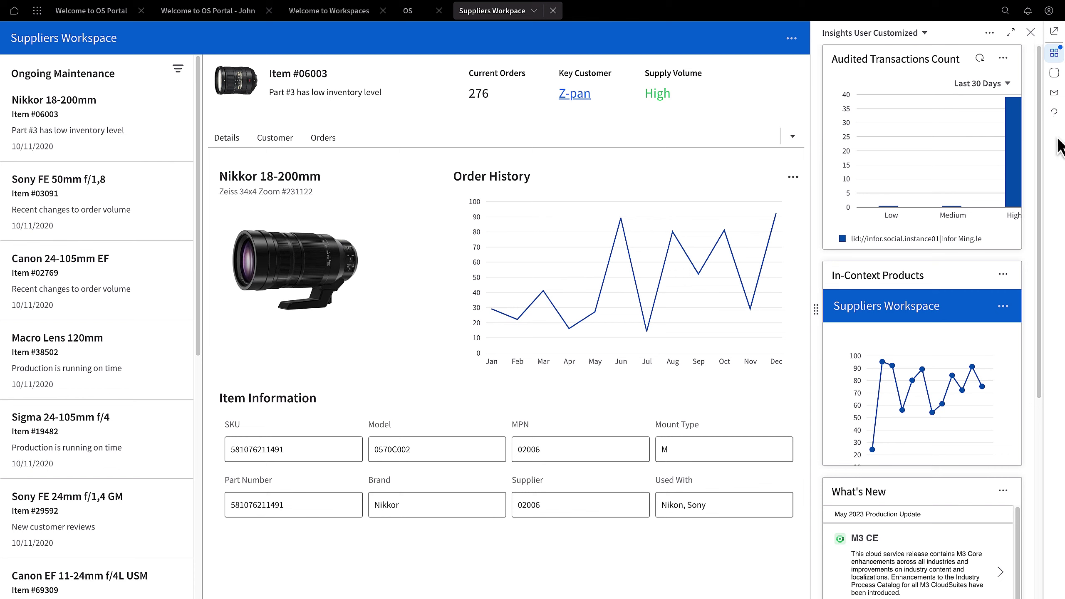
{"action": "left_click", "coordinate": [1054, 74]}
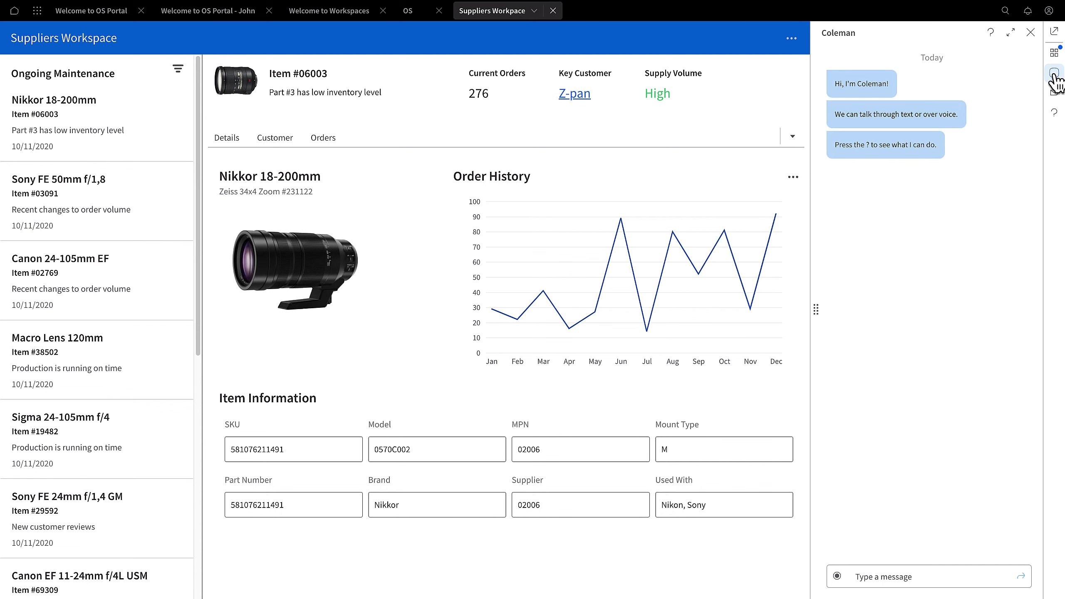
{"action": "left_click", "coordinate": [1055, 75]}
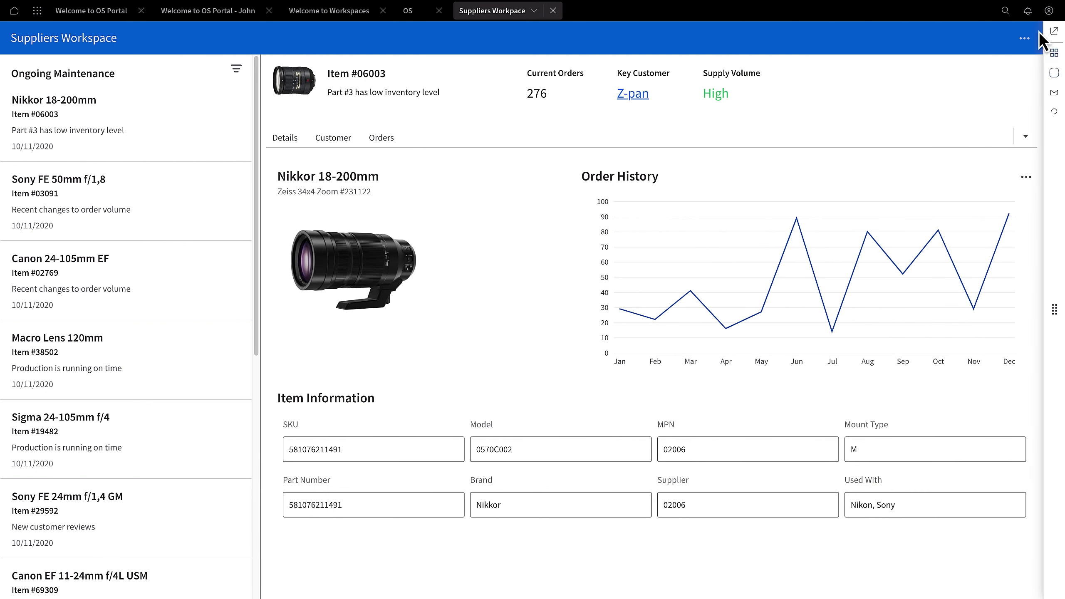
Step: In User Settings, change the theme from Light UI to Dark UI and save it
{"action": "left_click", "coordinate": [1049, 11]}
{"action": "left_click", "coordinate": [1001, 37]}
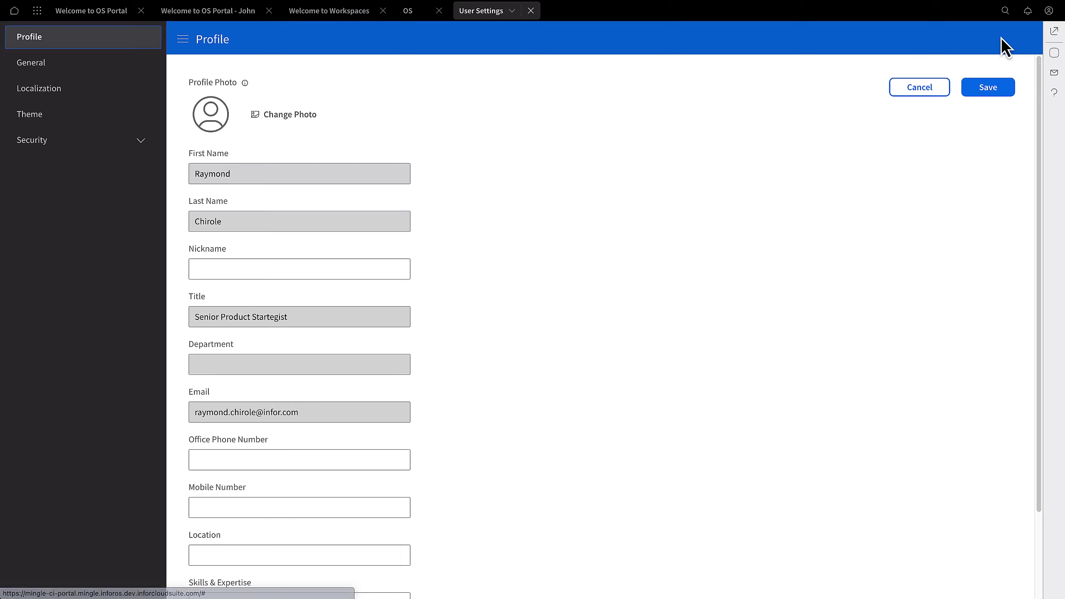
{"action": "left_click", "coordinate": [19, 120]}
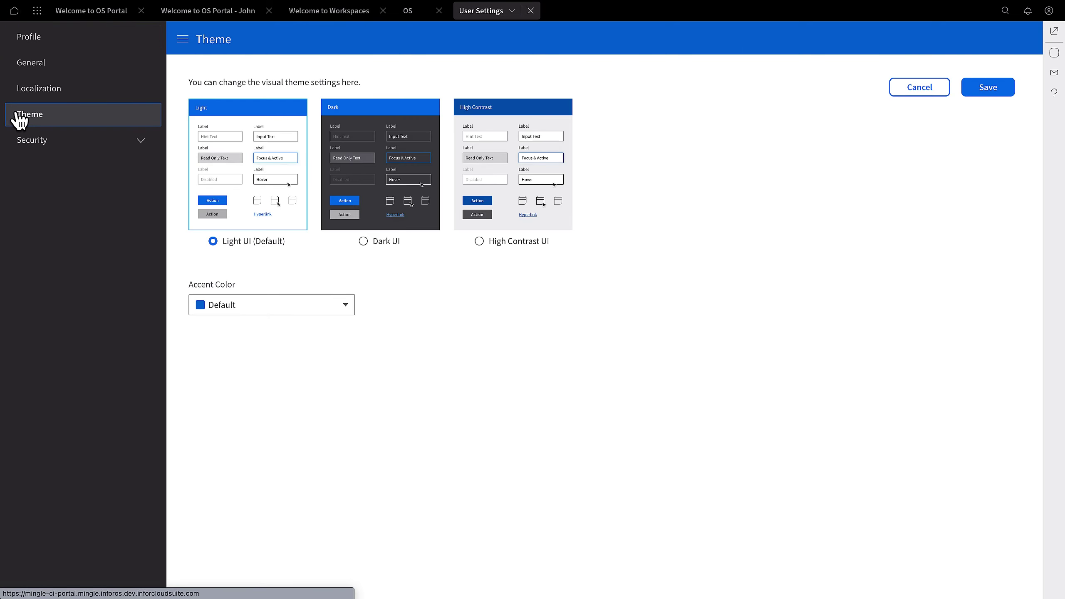
{"action": "left_click", "coordinate": [363, 242]}
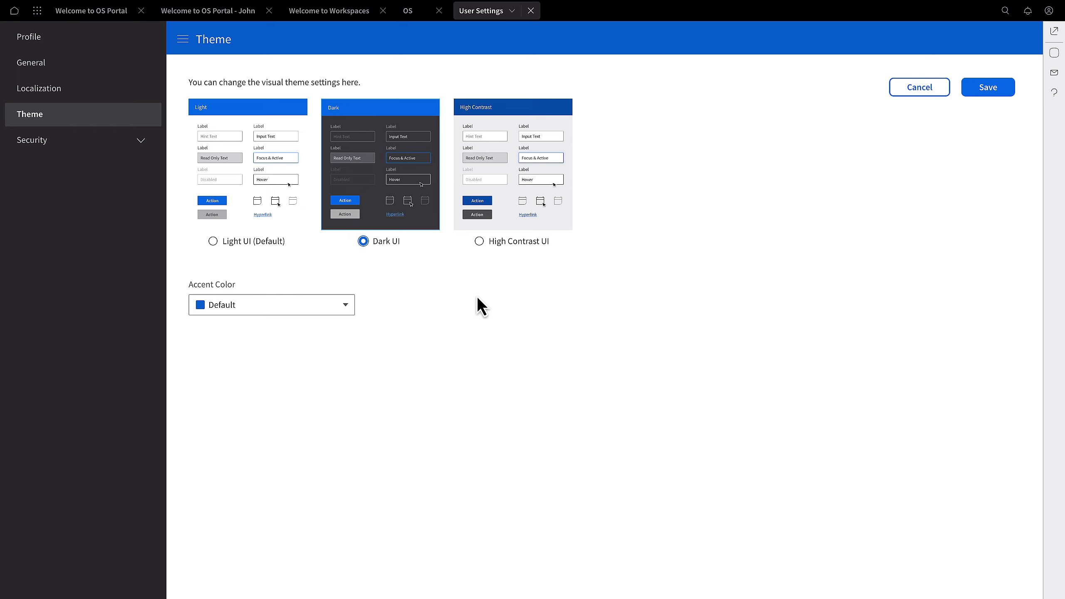
{"action": "left_click", "coordinate": [992, 90]}
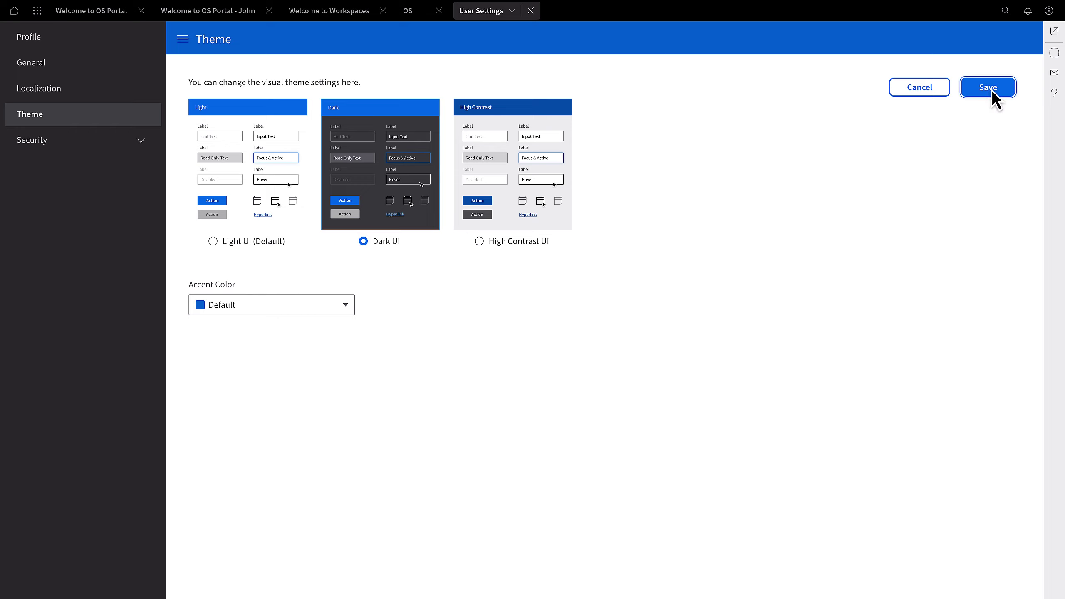